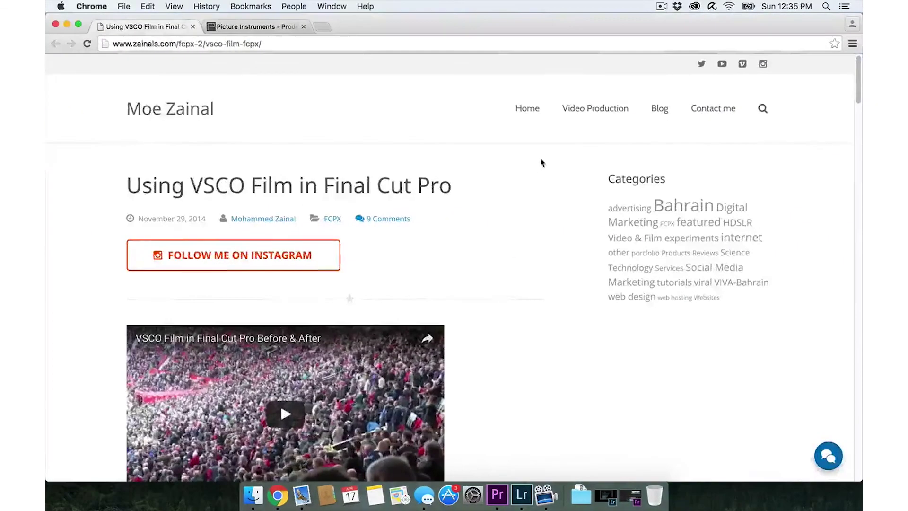
Review the article's requirements and the Picture Instruments Look Converter product page, then minimize Chrome.
scroll(542, 216, down, 10)
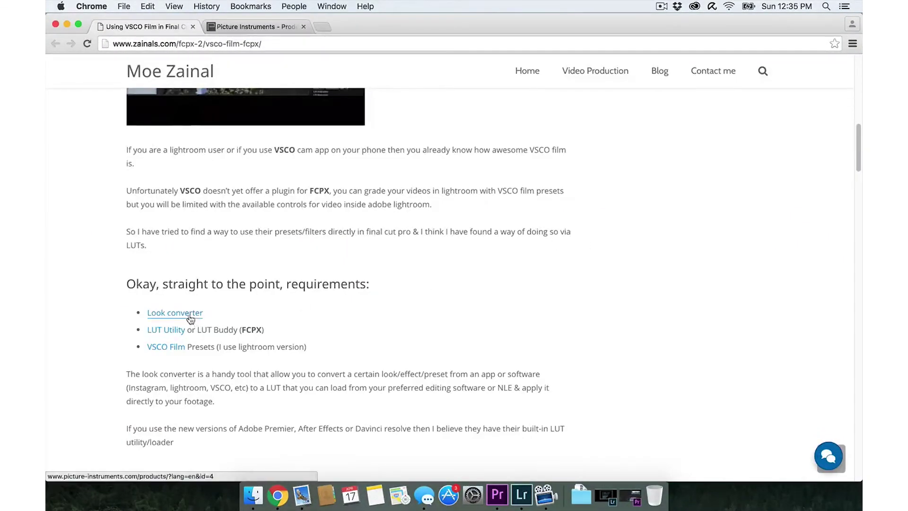
scroll(101, 222, up, 10)
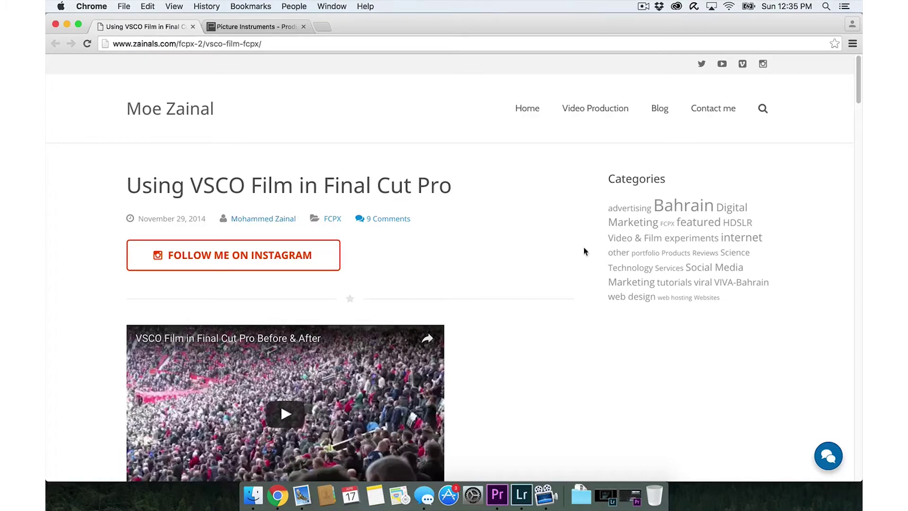
scroll(91, 190, down, 2)
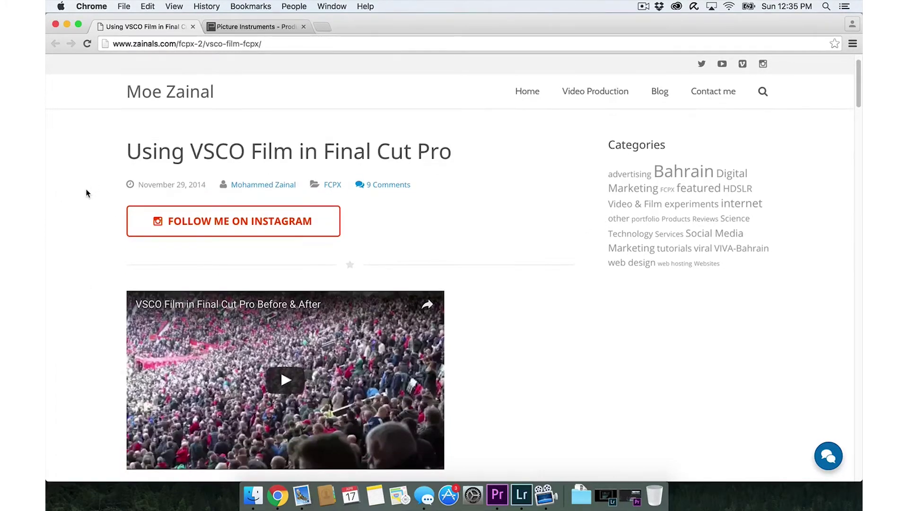
scroll(87, 194, down, 3)
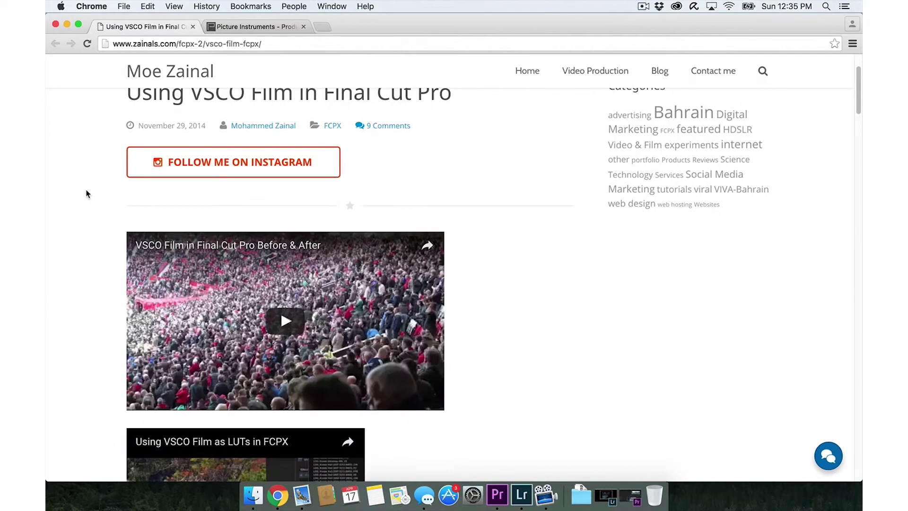
scroll(86, 193, up, 5)
scroll(86, 194, down, 15)
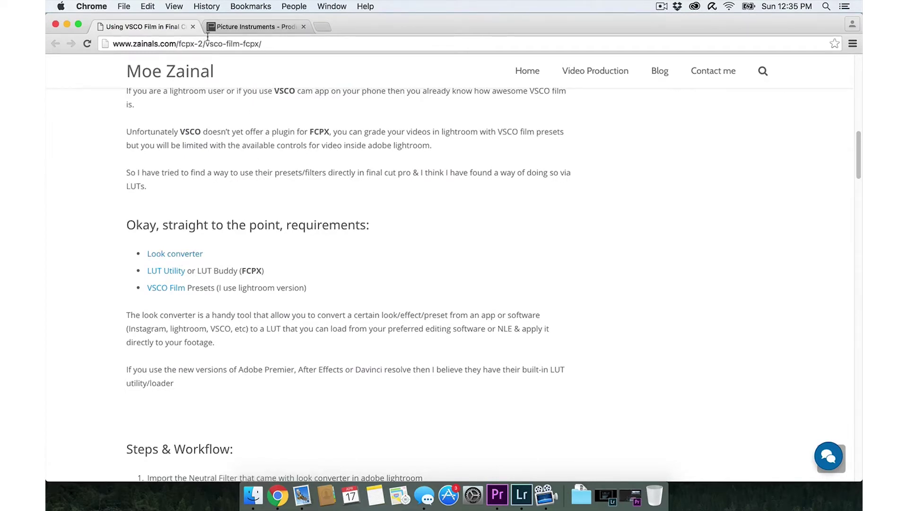
click(226, 27)
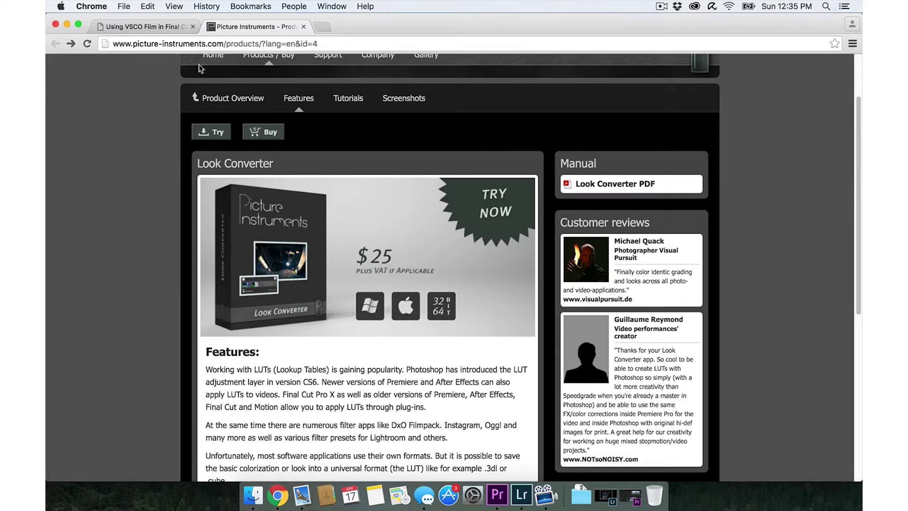
click(69, 24)
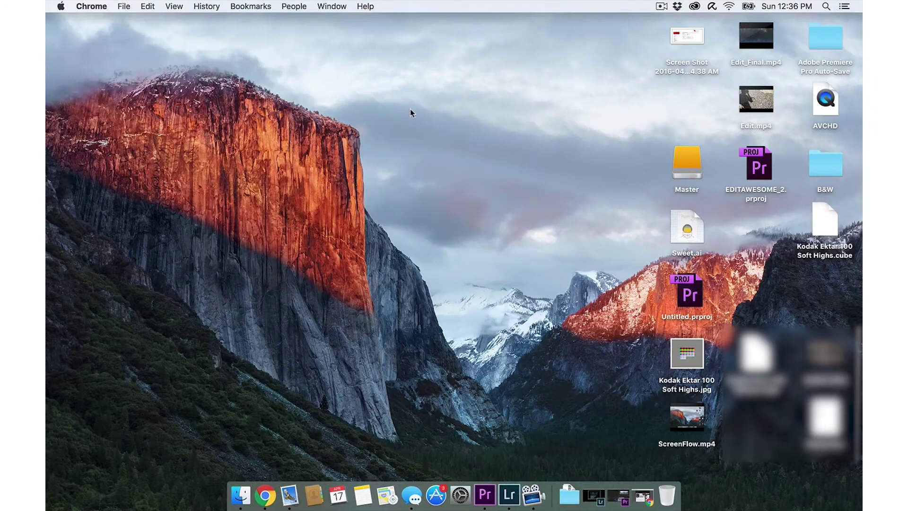
Screenshot a paused frame of Sequence 08's drone footage from the Program monitor.
click(476, 90)
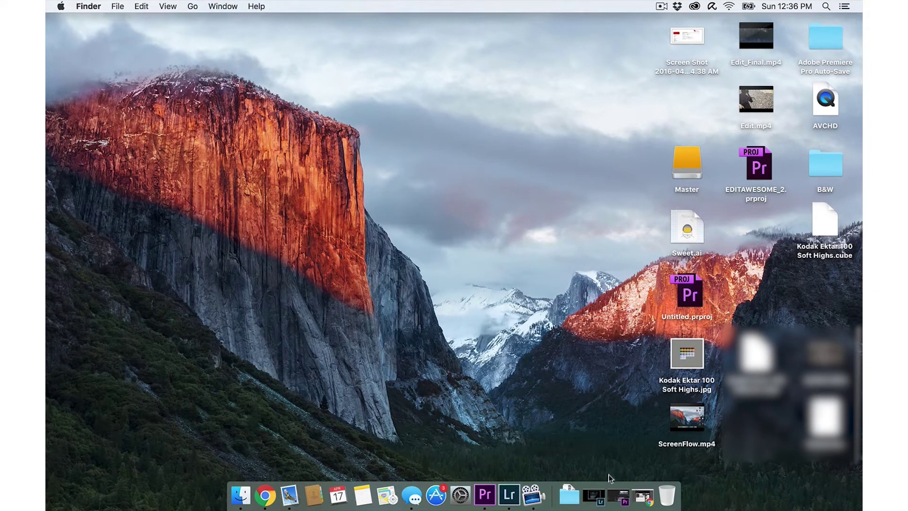
click(618, 495)
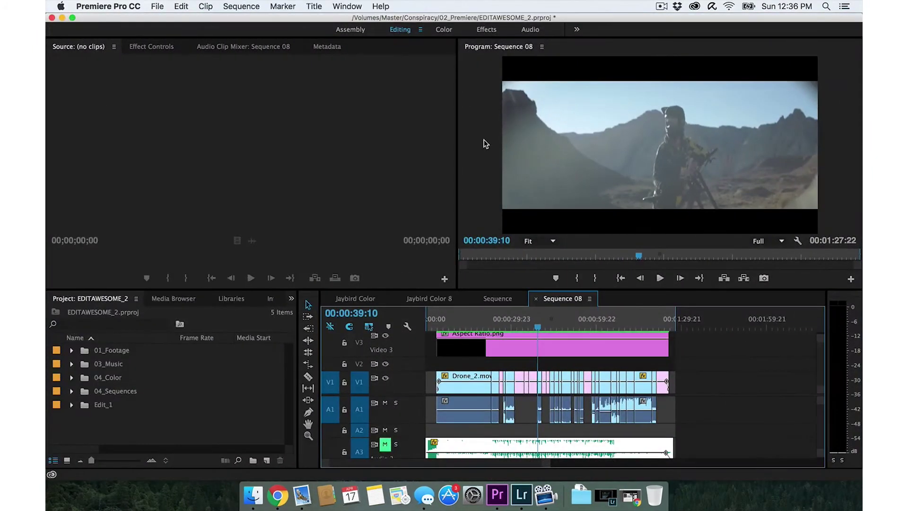
click(540, 327)
click(538, 327)
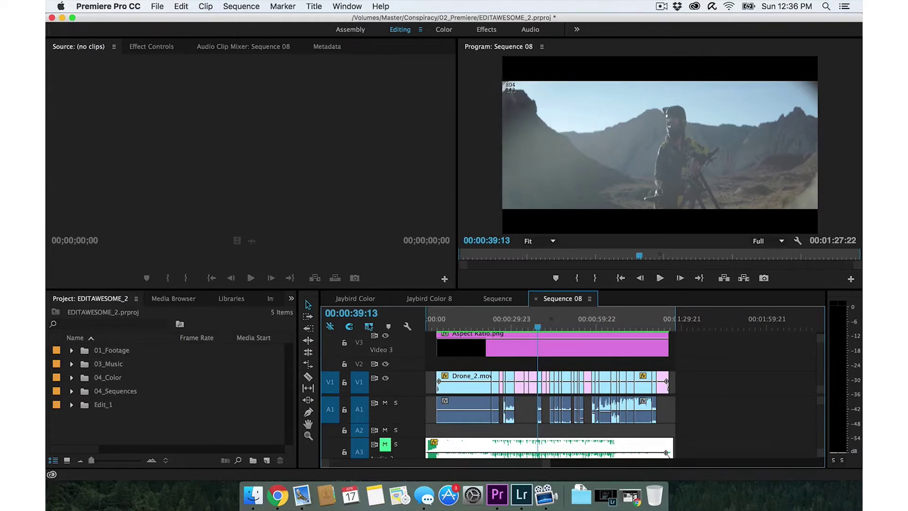
drag(503, 82, 818, 210)
click(63, 18)
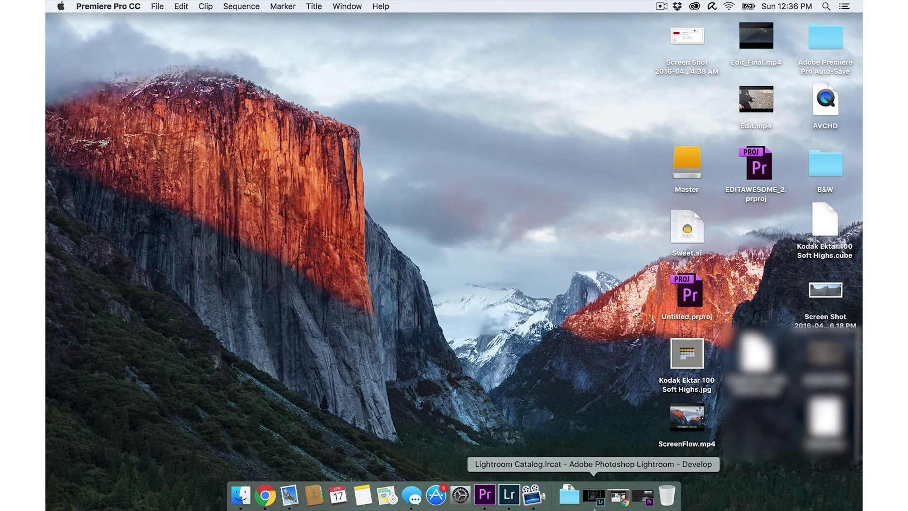
Import the desktop screenshot into the Lightroom Library by dragging it in.
click(594, 498)
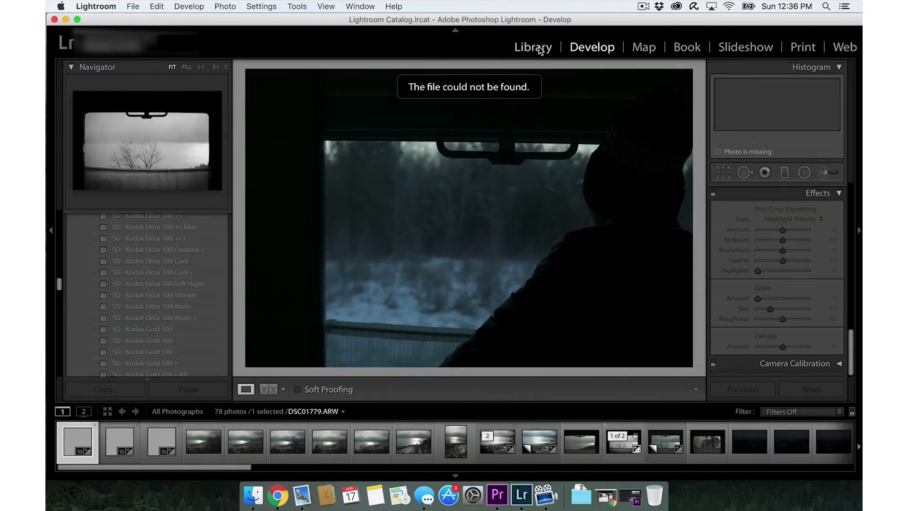
click(533, 47)
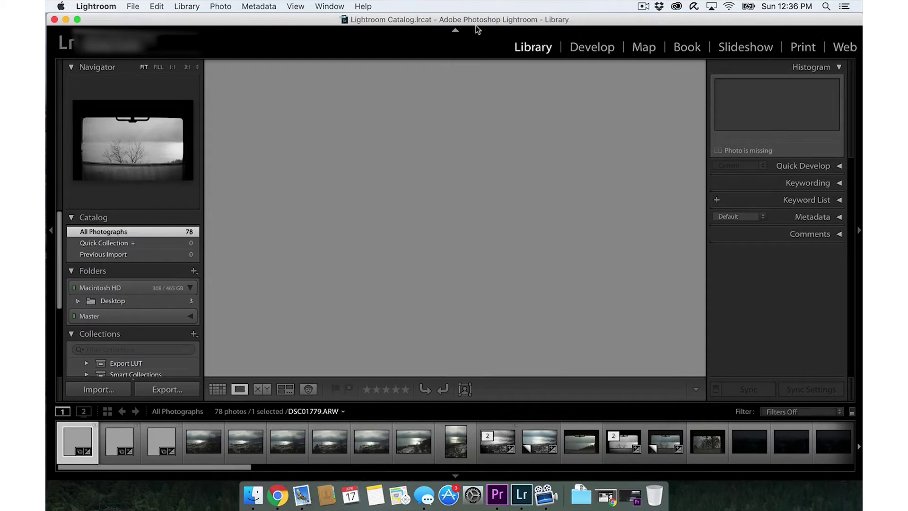
drag(476, 26, 259, 52)
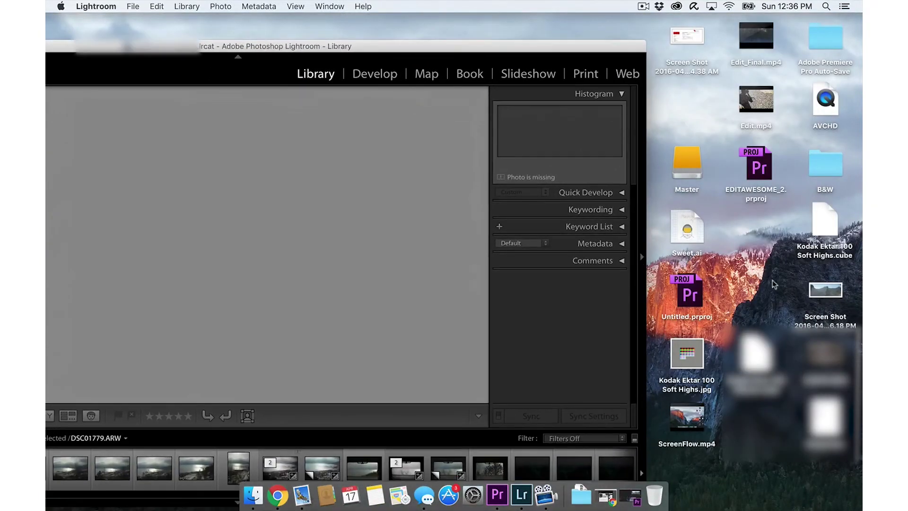
drag(825, 290, 235, 225)
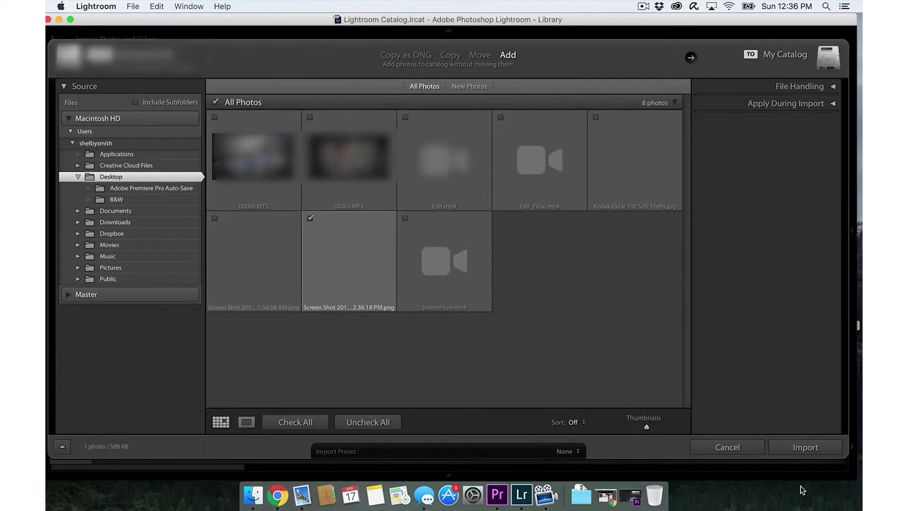
click(805, 447)
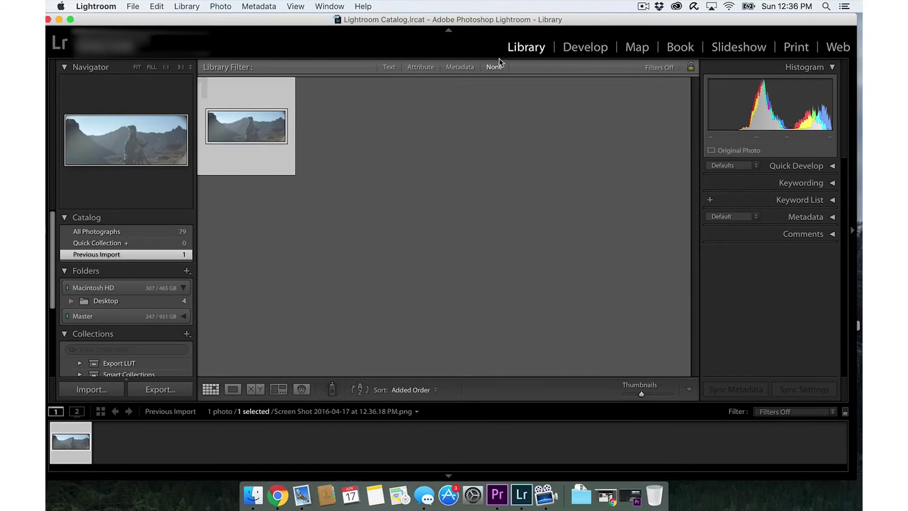
Open the screenshot in Develop and apply the SO - Kodak Ektar 100 Vibrant preset.
click(584, 48)
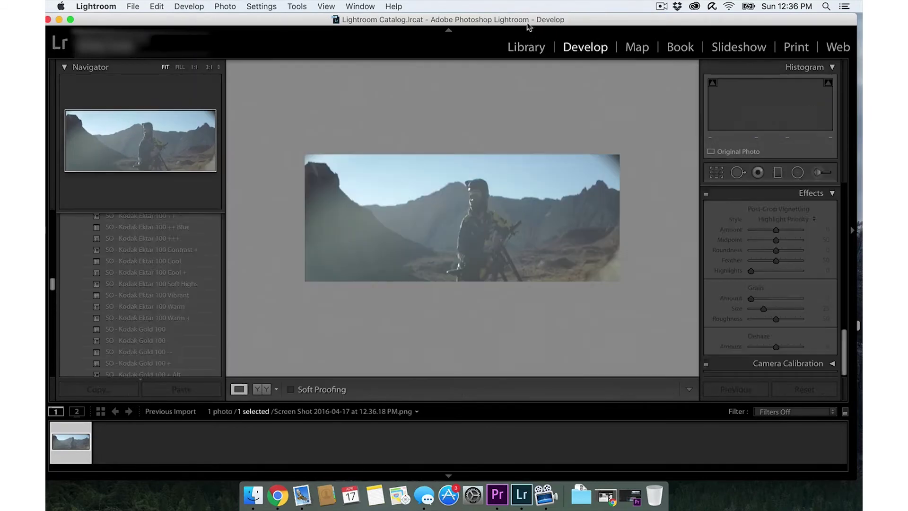
drag(585, 22, 591, 17)
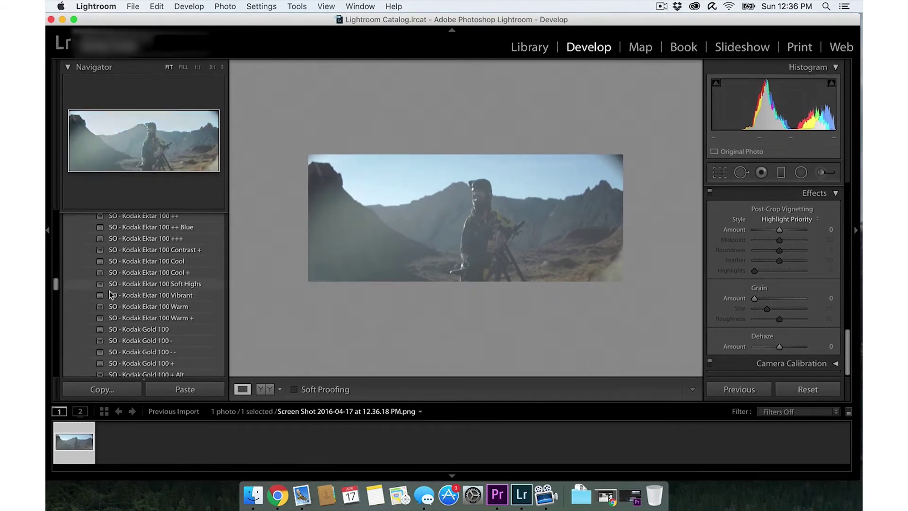
scroll(142, 293, up, 4)
scroll(163, 265, up, 3)
scroll(156, 298, down, 6)
scroll(156, 300, down, 6)
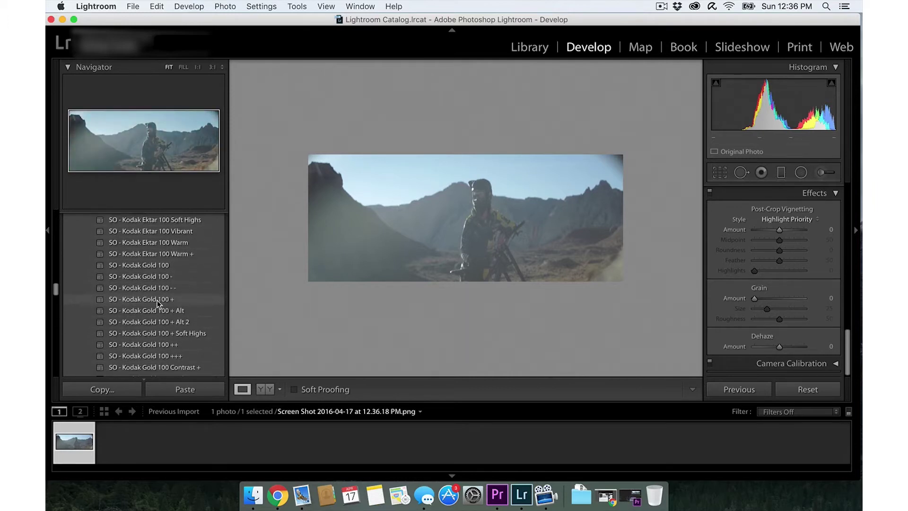
scroll(157, 306, down, 2)
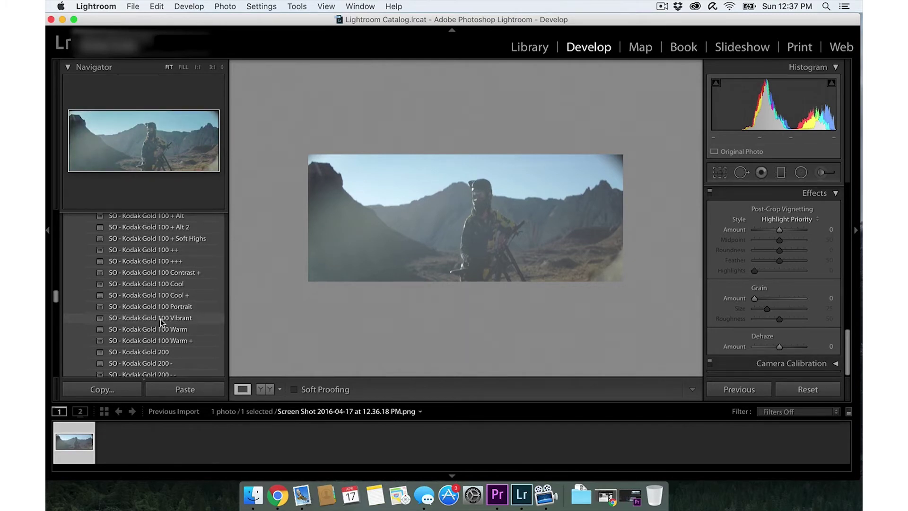
scroll(160, 324, down, 3)
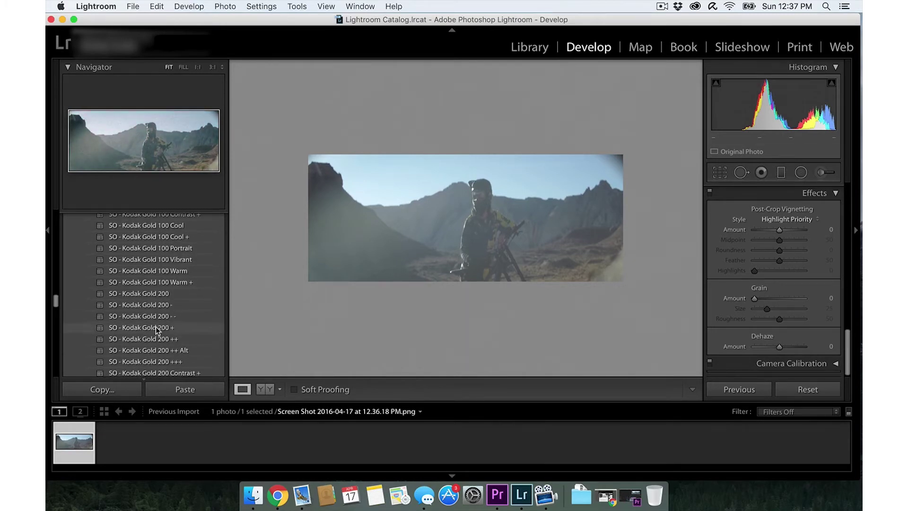
scroll(152, 341, down, 4)
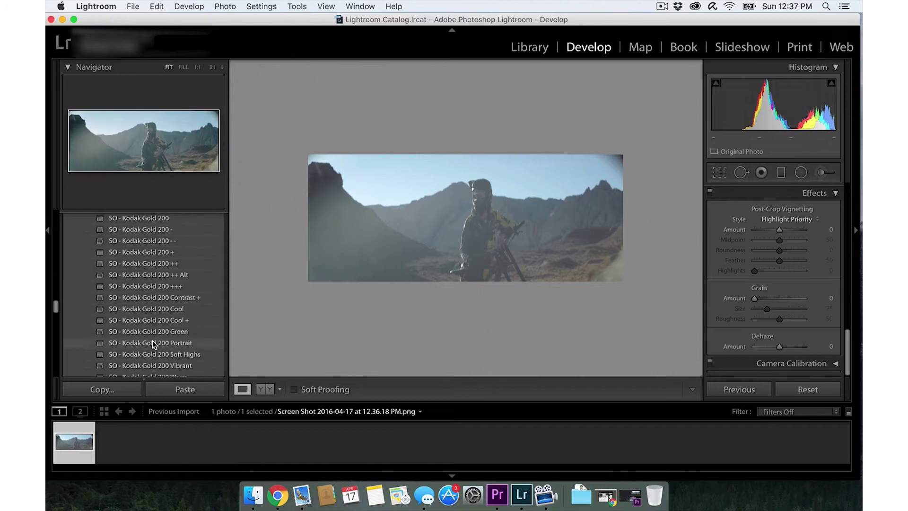
scroll(153, 342, down, 3)
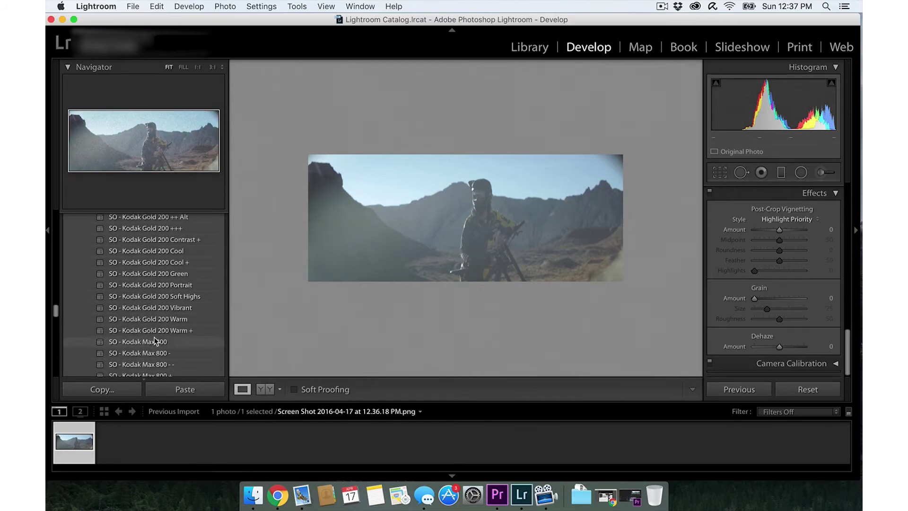
scroll(154, 338, up, 10)
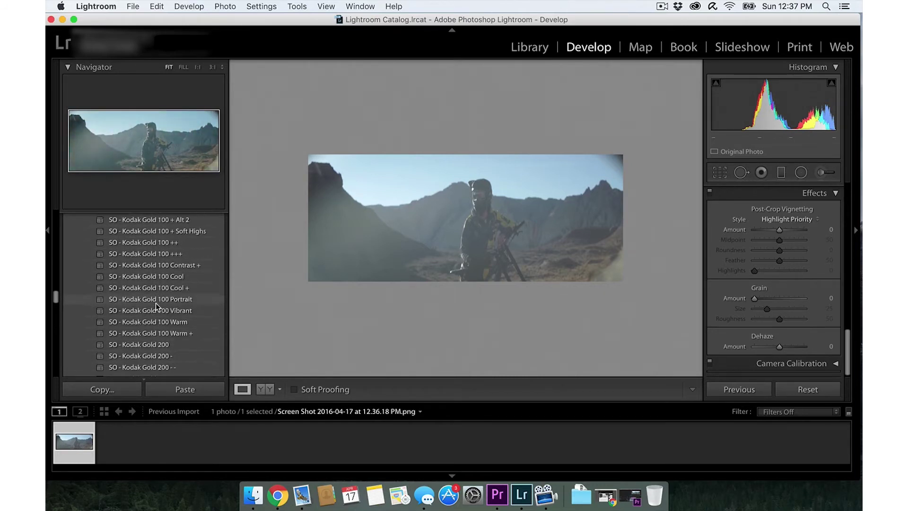
scroll(159, 282, up, 1)
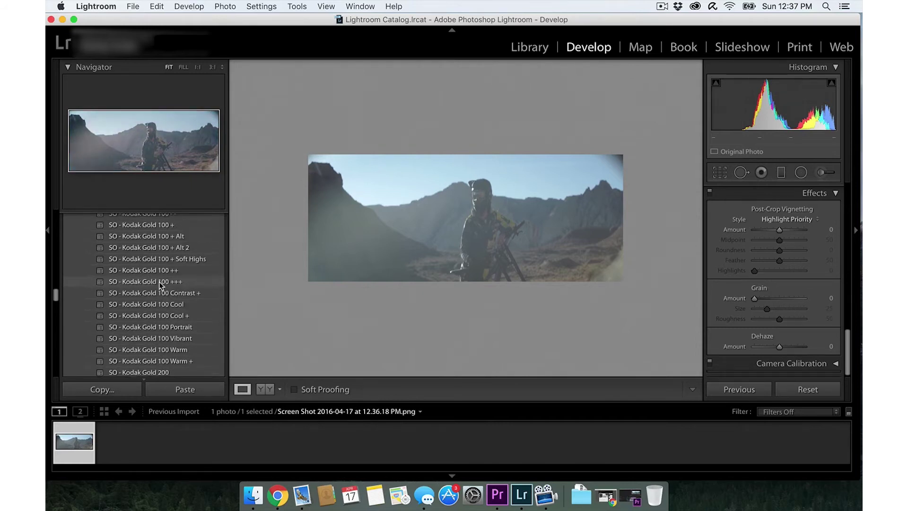
scroll(156, 274, up, 1)
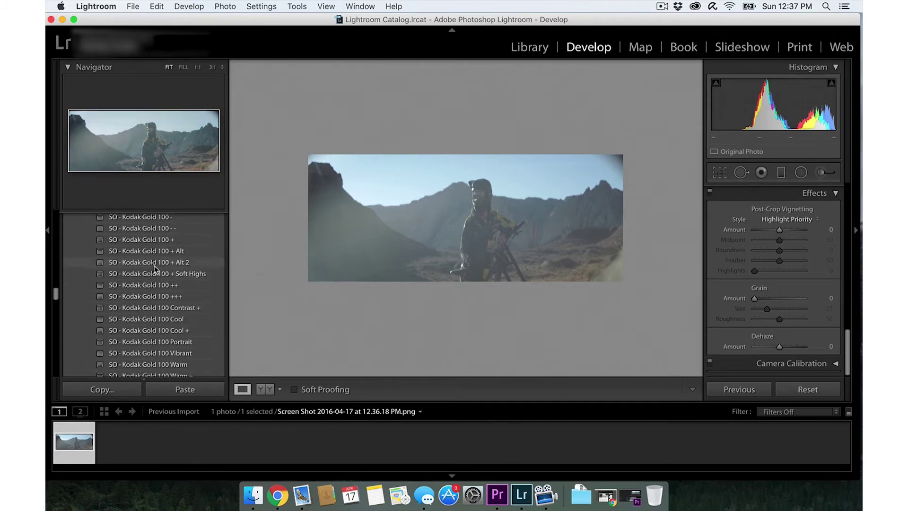
scroll(156, 264, up, 4)
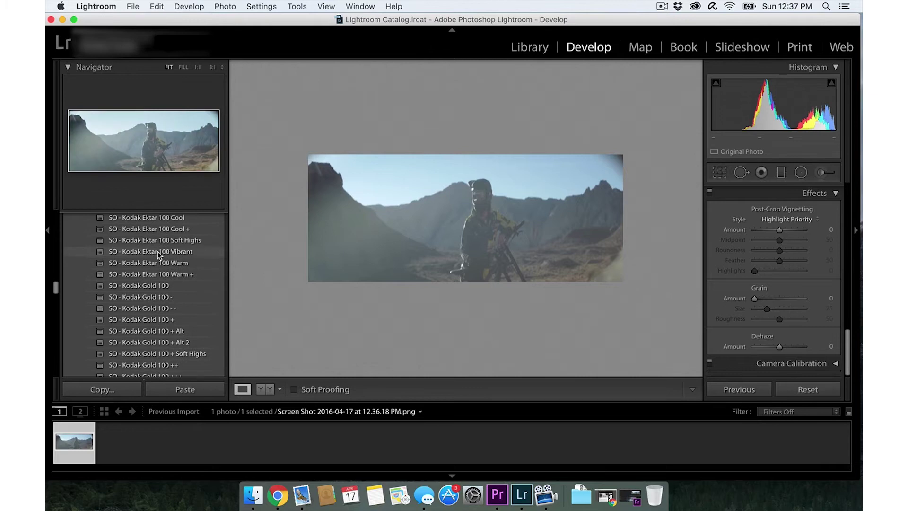
click(141, 254)
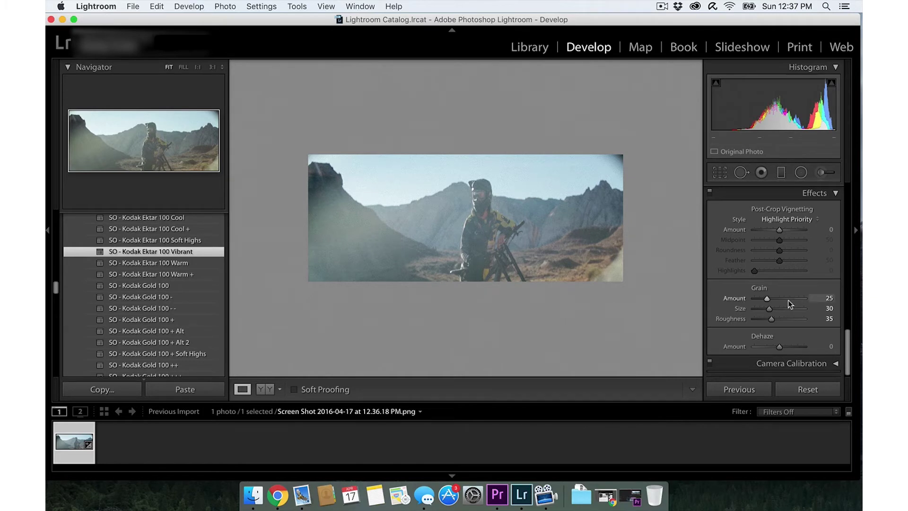
Set the Effects panel's Grain Amount to 0.
drag(767, 298, 688, 298)
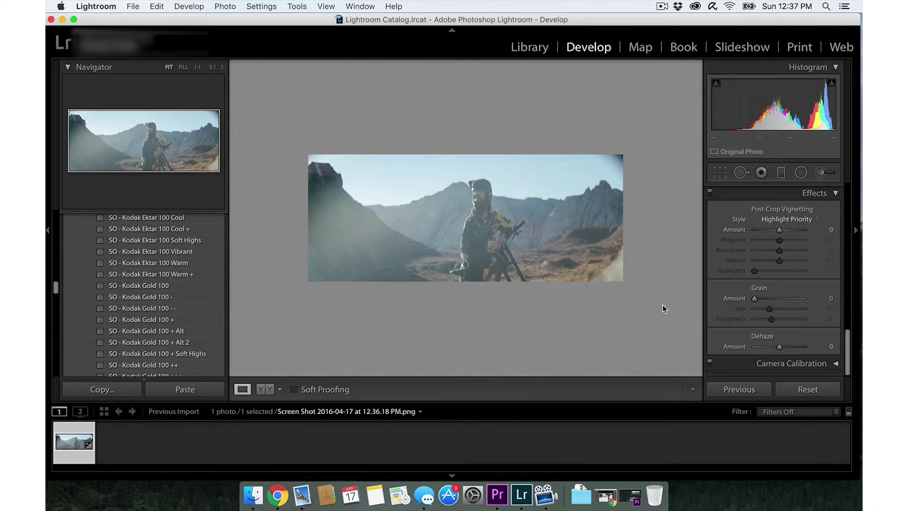
Launch Look Converter via a Spotlight search for 'look' and continue the trial.
click(62, 19)
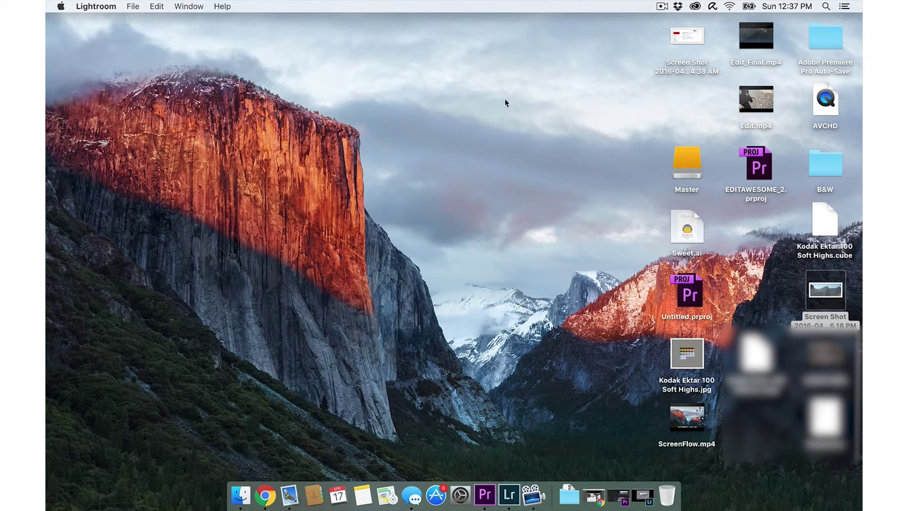
click(802, 6)
click(827, 6)
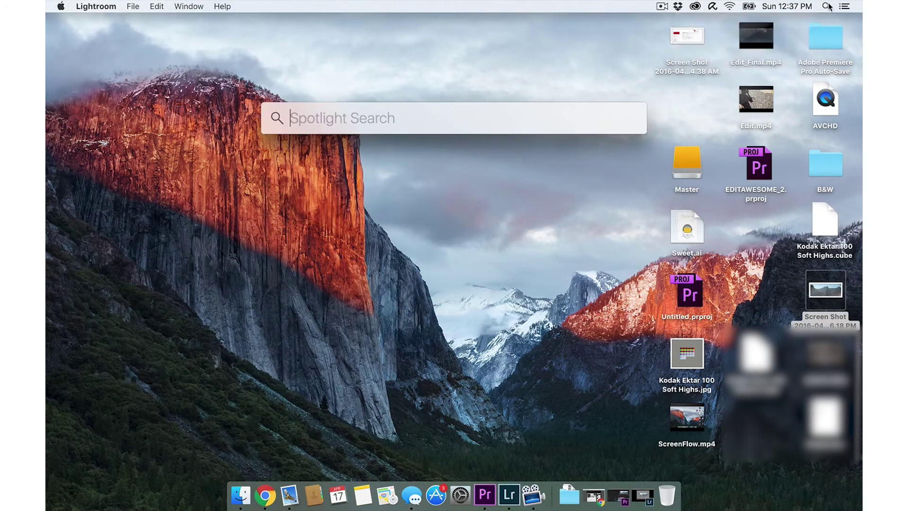
text(p)
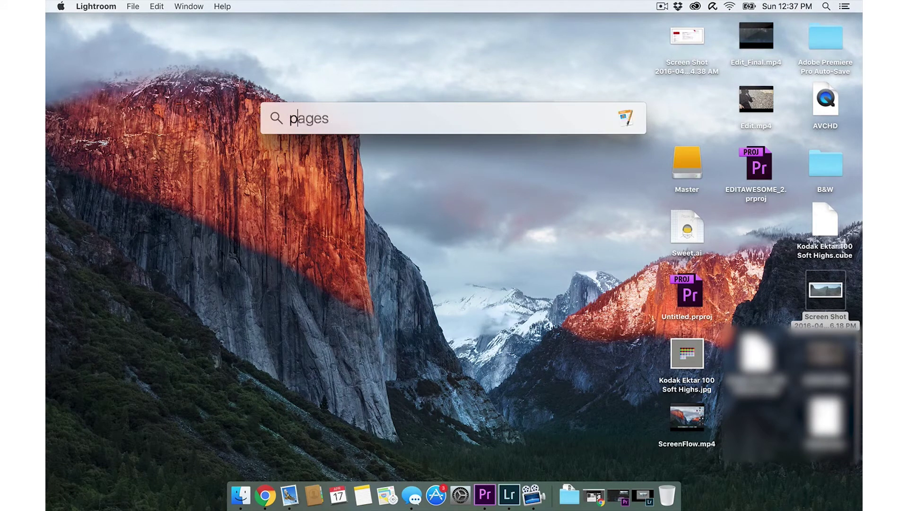
text(ic)
key(BackSpace)
key(BackSpace)
key(BackSpace)
text(look)
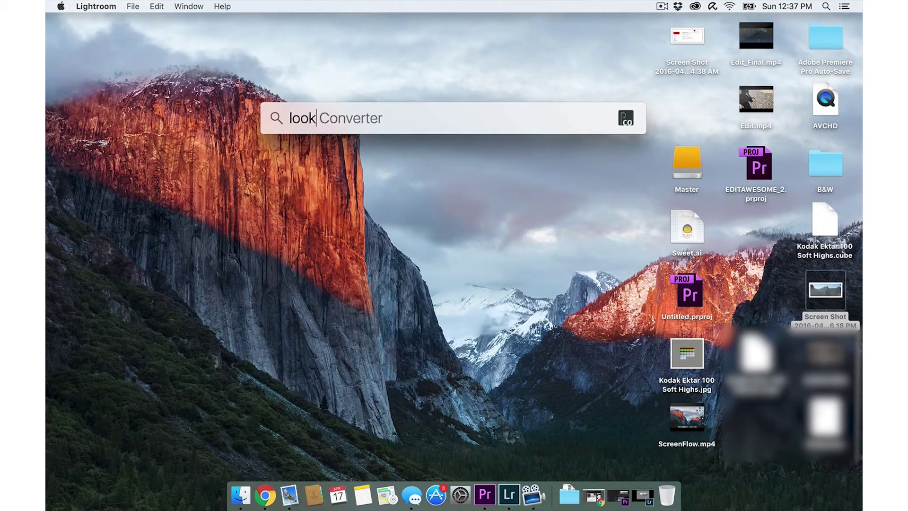
key(Return)
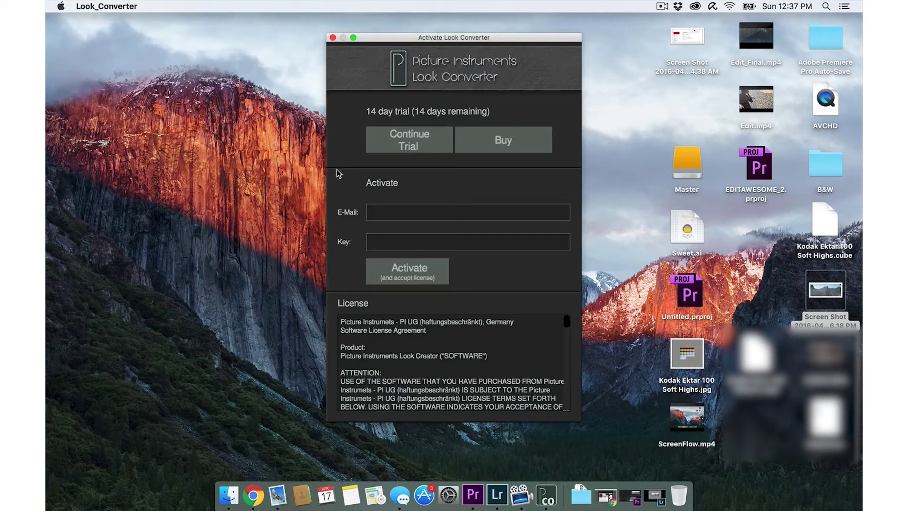
click(410, 141)
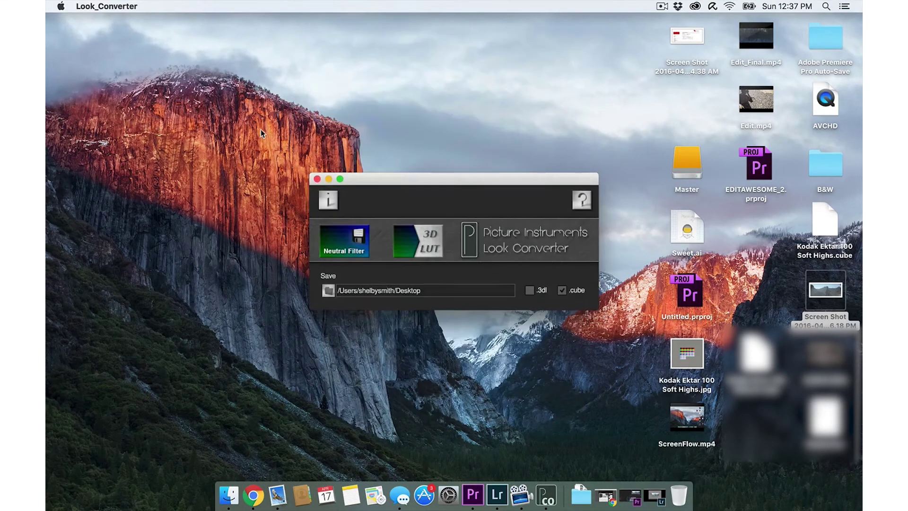
Save the neutral filter as filter.jpg on the Desktop and check it in Quick Look.
click(339, 234)
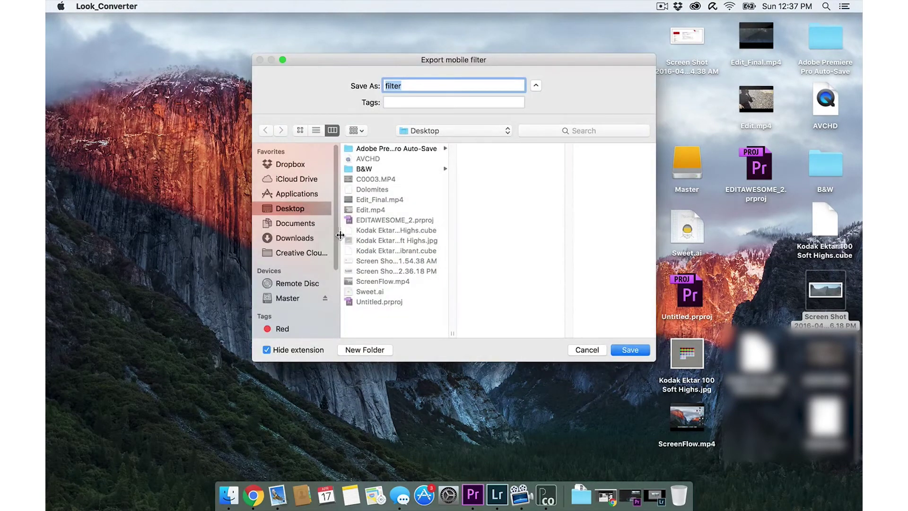
click(627, 349)
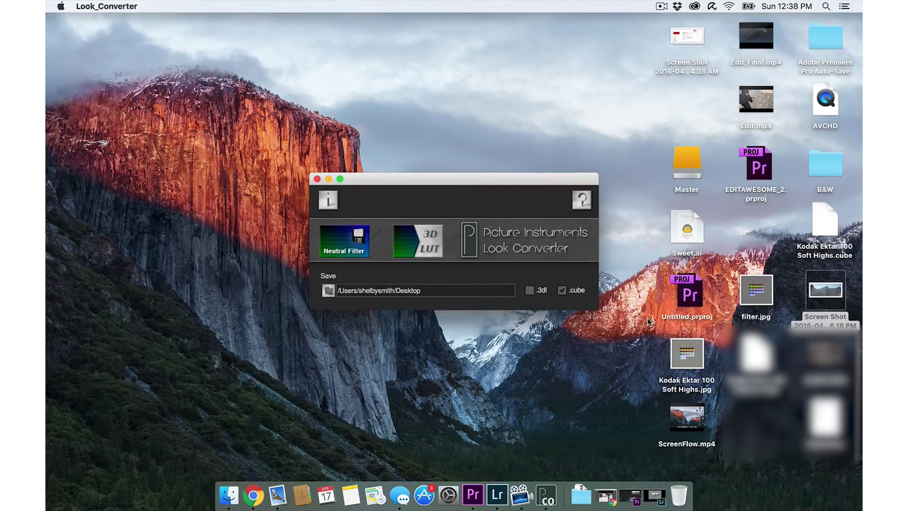
click(746, 286)
key(space)
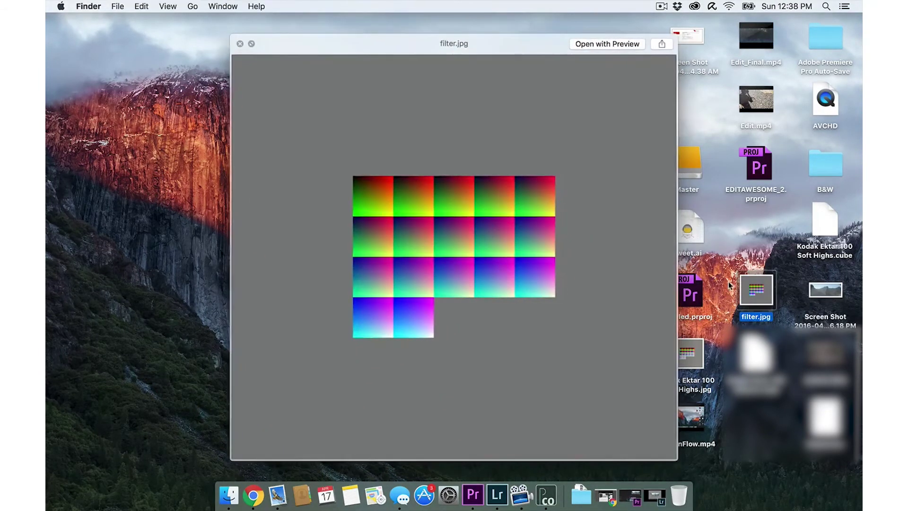
click(240, 44)
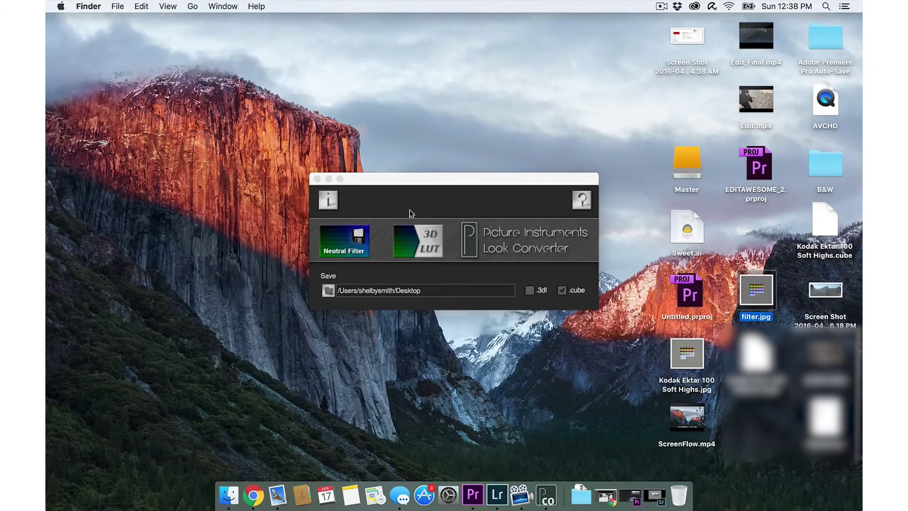
Import filter.jpg from the Desktop into the Lightroom Library.
click(656, 497)
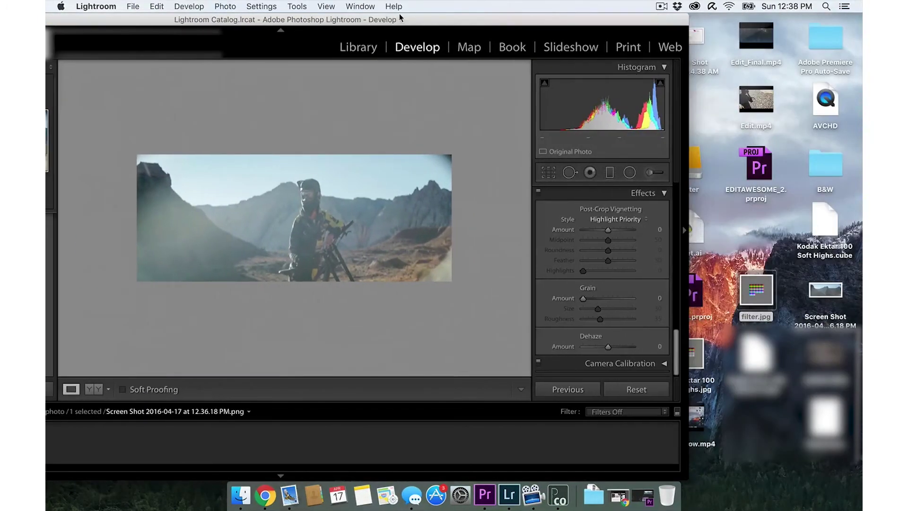
click(371, 48)
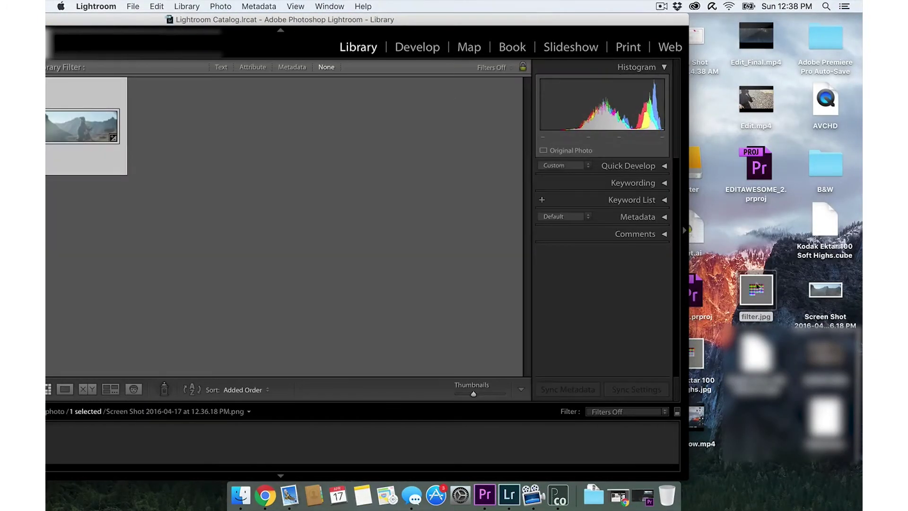
drag(757, 286, 304, 197)
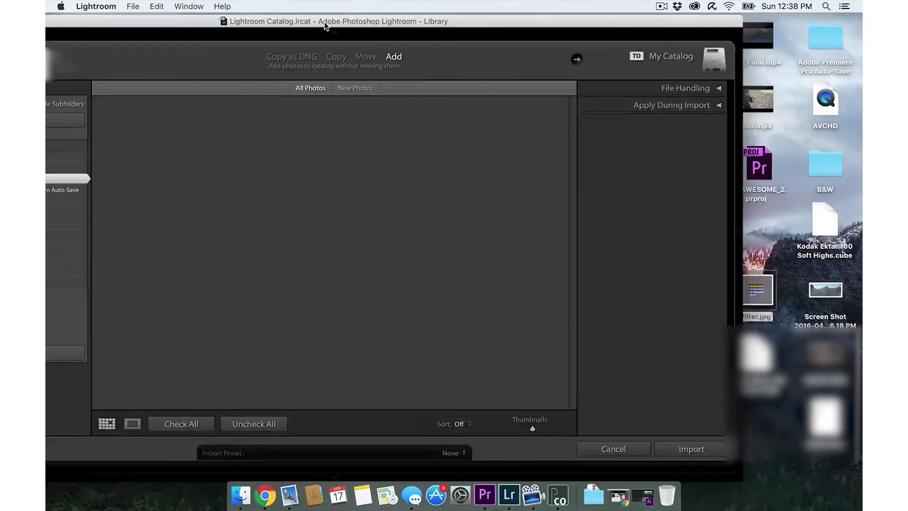
double_click(326, 24)
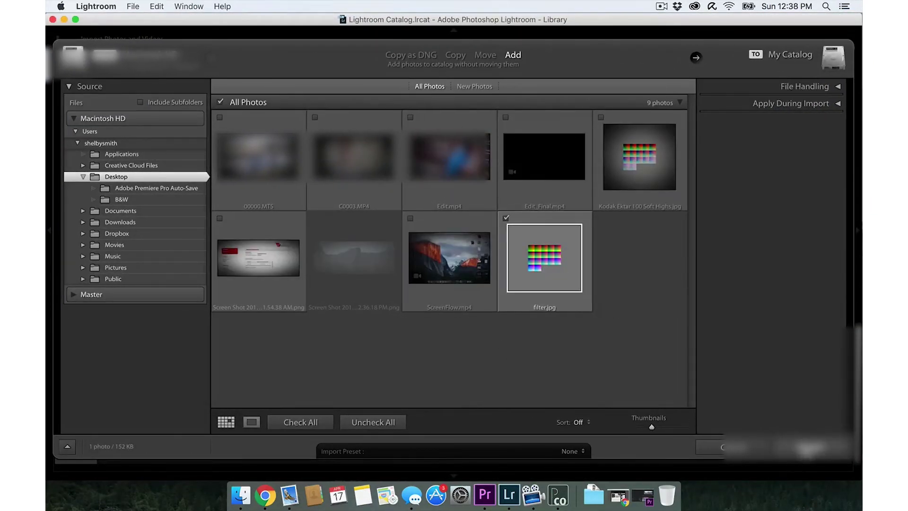
click(805, 447)
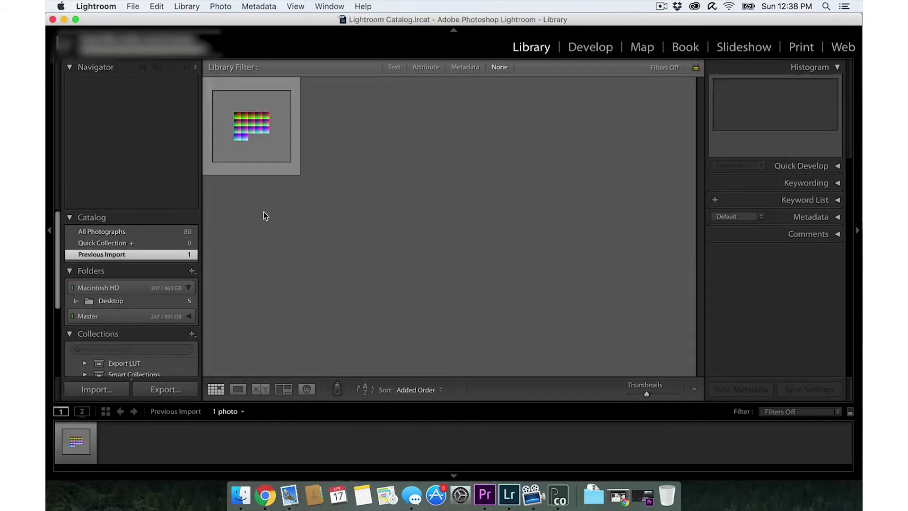
From All Photographs in Develop, copy the mountain photo's develop settings.
click(116, 232)
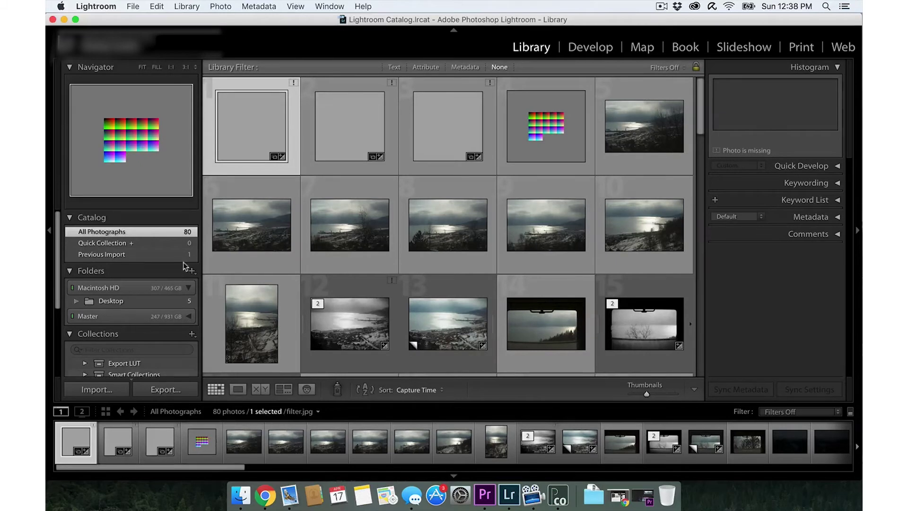
click(590, 48)
drag(192, 469, 818, 463)
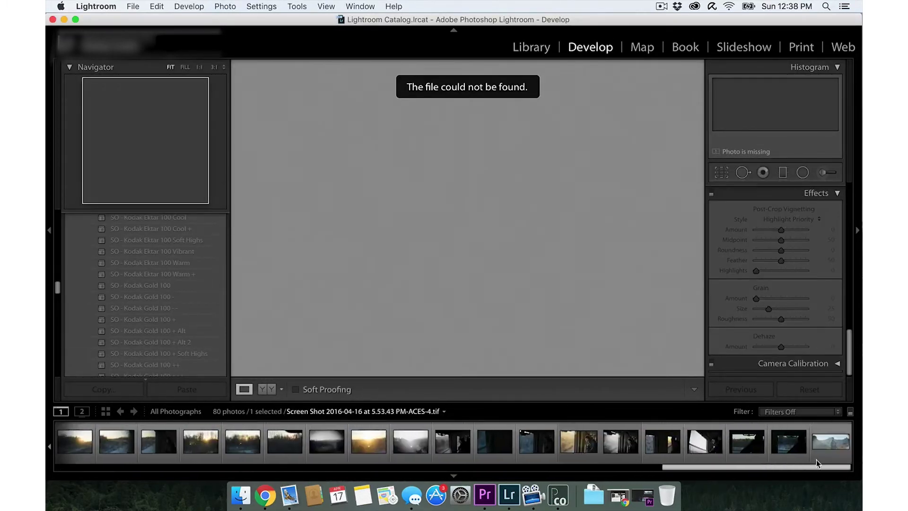
click(819, 447)
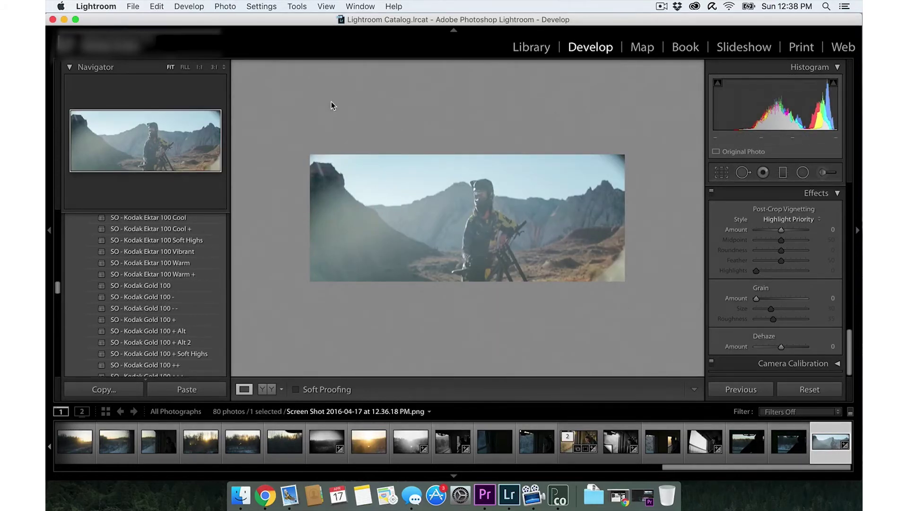
right_click(817, 458)
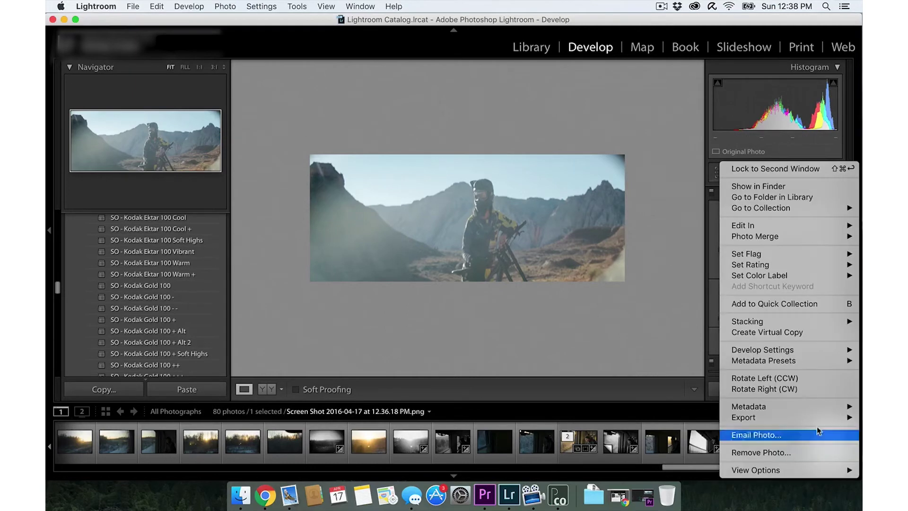
mouse_move(801, 350)
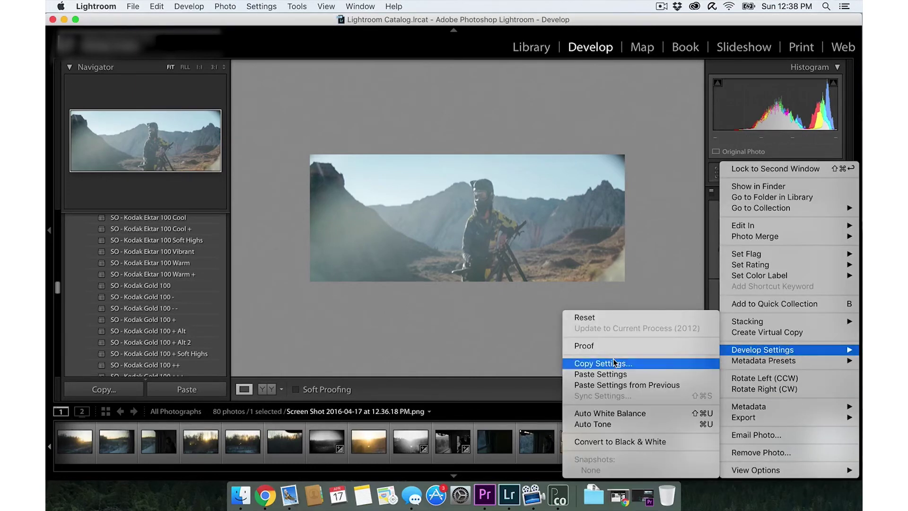
click(603, 363)
click(643, 260)
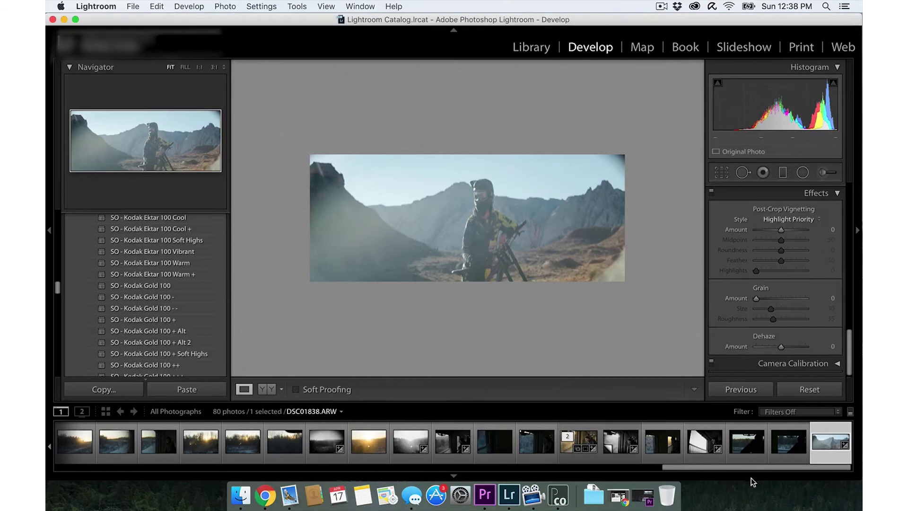
Select filter.jpg in the filmstrip and paste the copied settings onto it.
drag(685, 467, 108, 493)
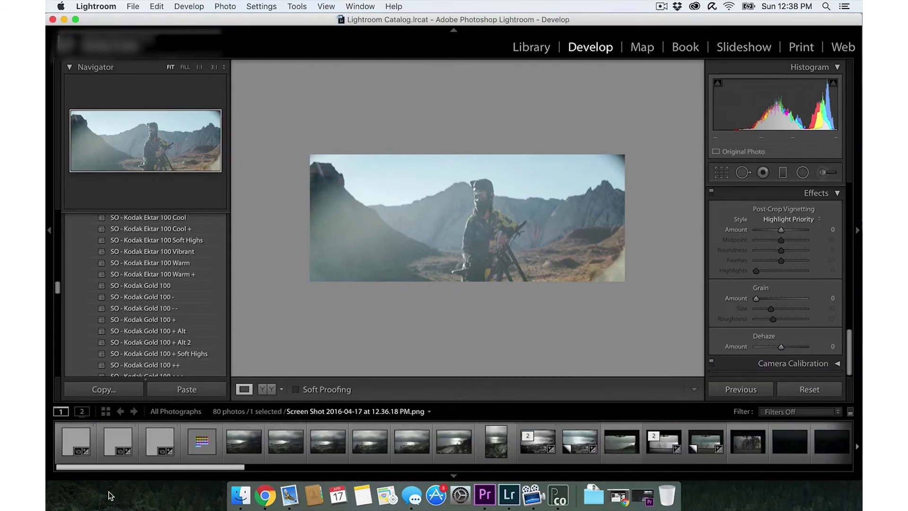
click(189, 452)
click(187, 388)
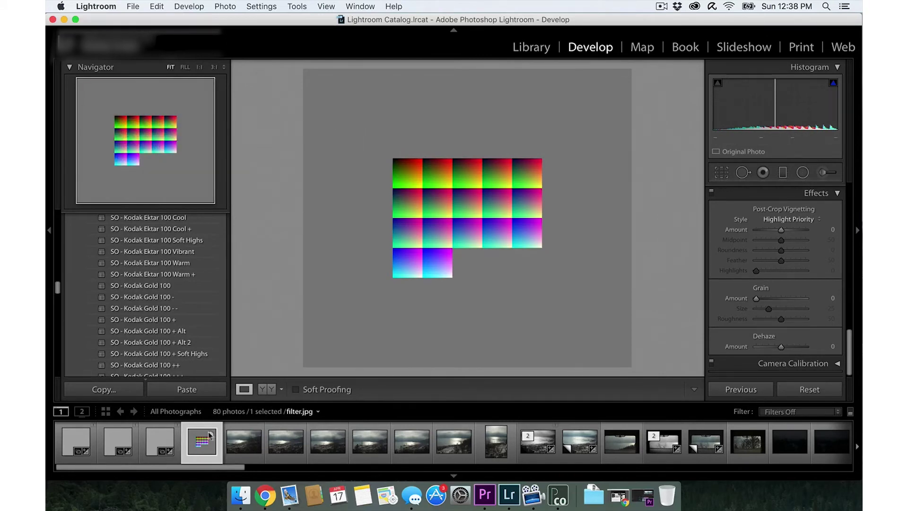
Paste the copied develop settings onto the colour-grid photo from its filmstrip menu.
right_click(200, 441)
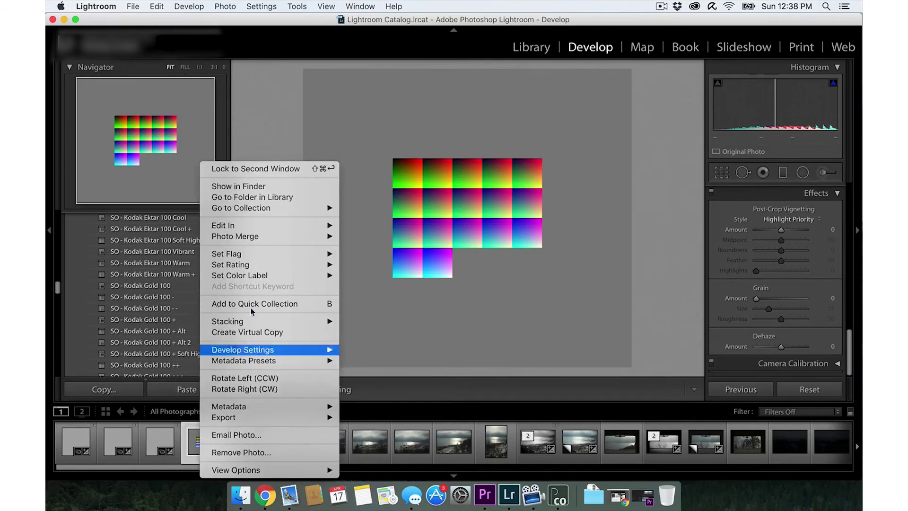
mouse_move(262, 350)
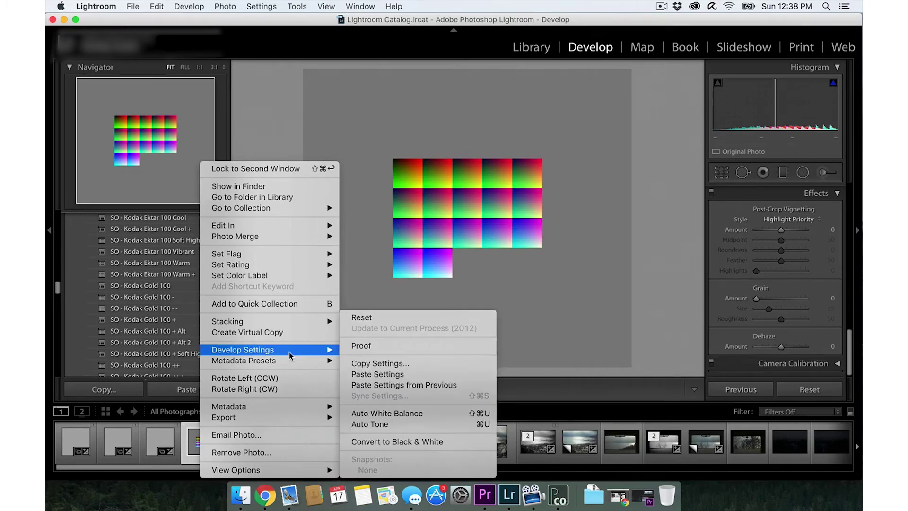
click(370, 373)
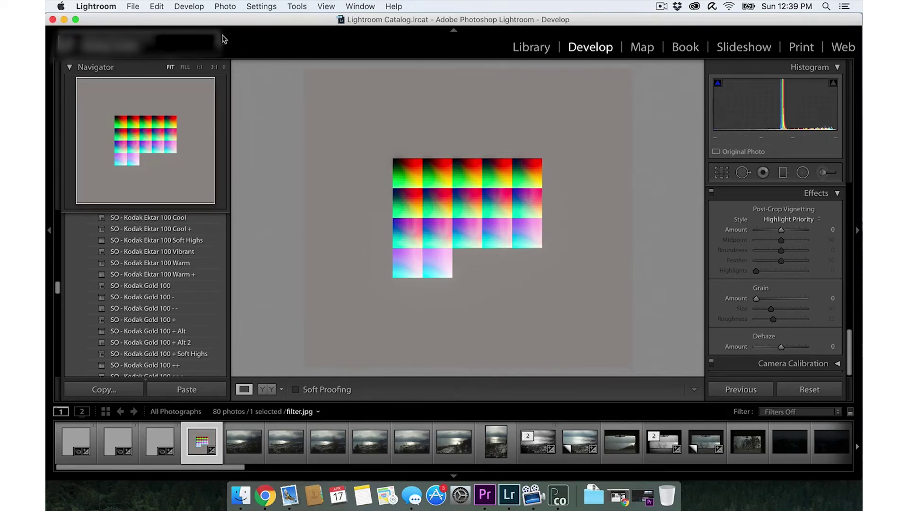
click(134, 6)
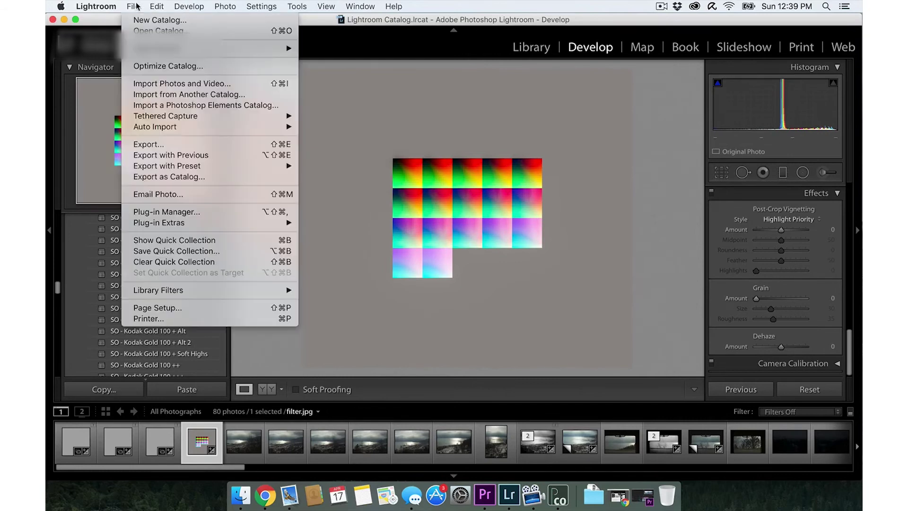
Export the graded colour grid to the Desktop as 'Kodak Ektar 100 Warm', replacing 'Soft Highs' with 'Warm'.
click(172, 145)
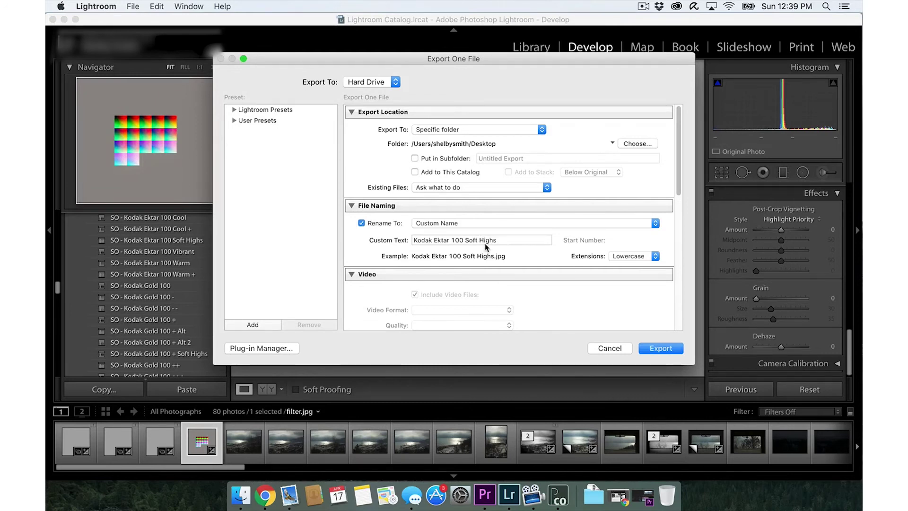
click(510, 242)
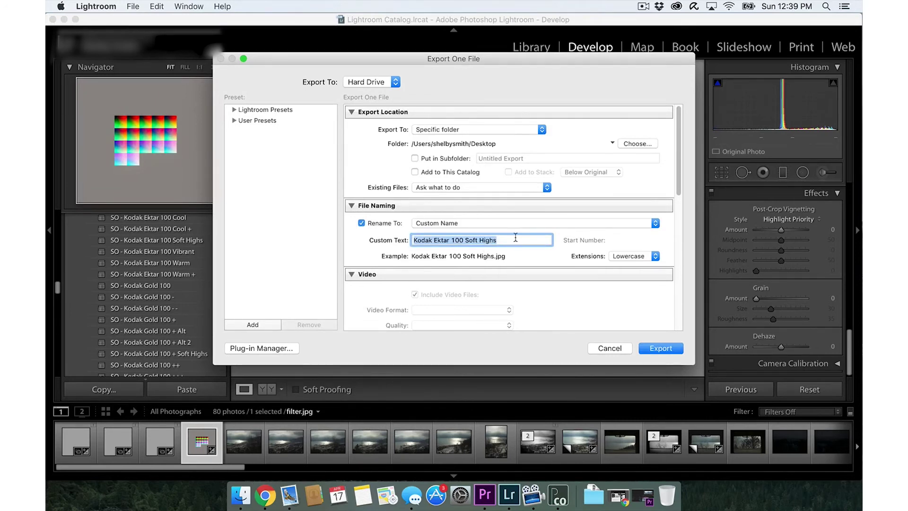
drag(516, 239, 466, 242)
text(Warm)
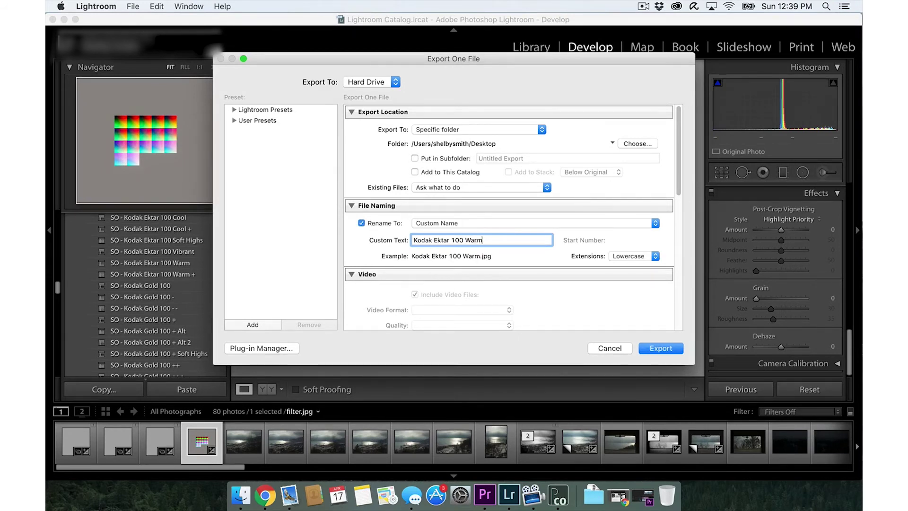
click(655, 355)
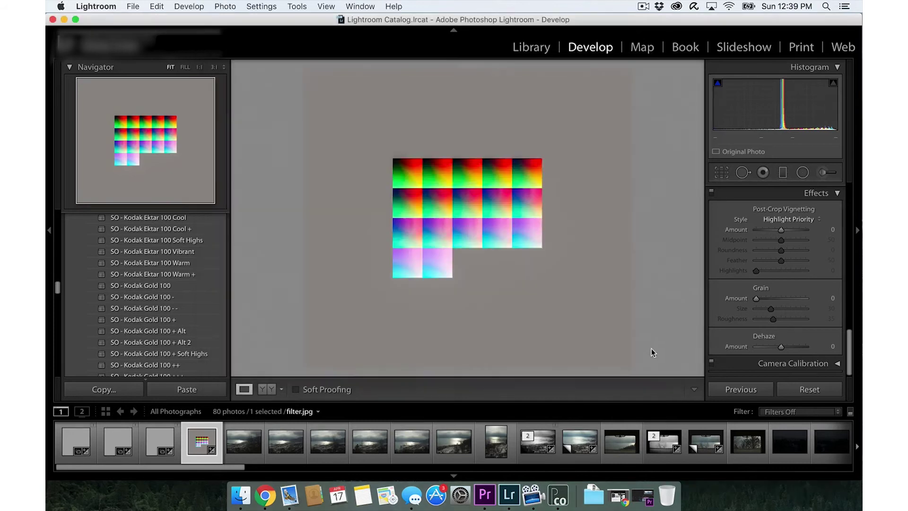
click(64, 20)
Convert Kodak Ektar 100 Warm.jpg in Look Converter into the 3D LUT Kodak Ektar 100 Warm.cube.
drag(466, 182, 366, 114)
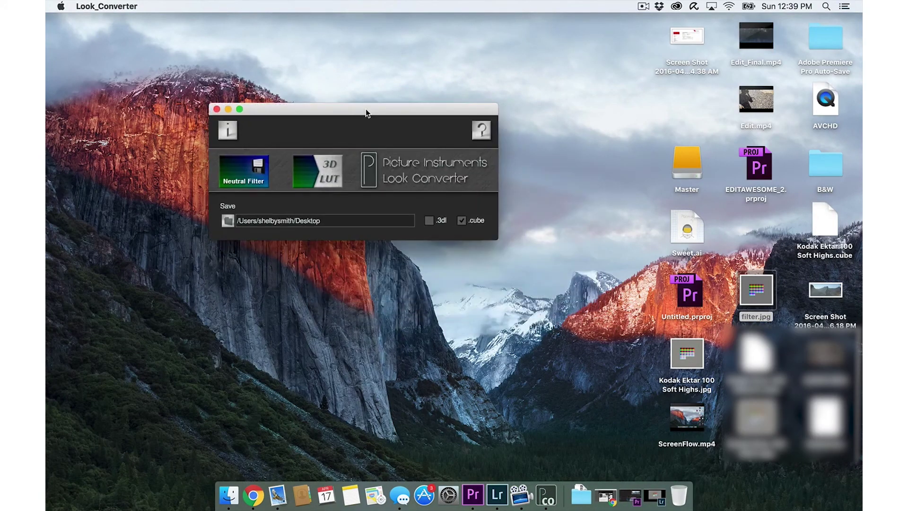
click(305, 166)
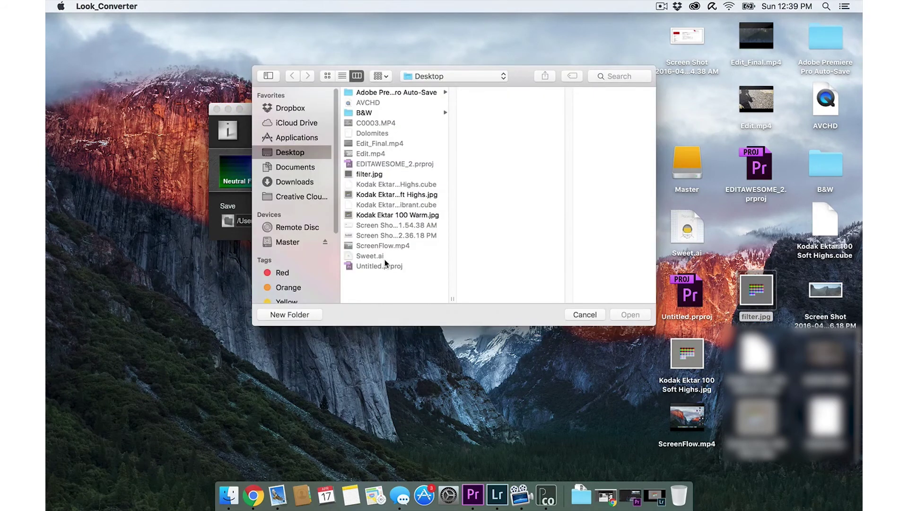
click(362, 214)
key(space)
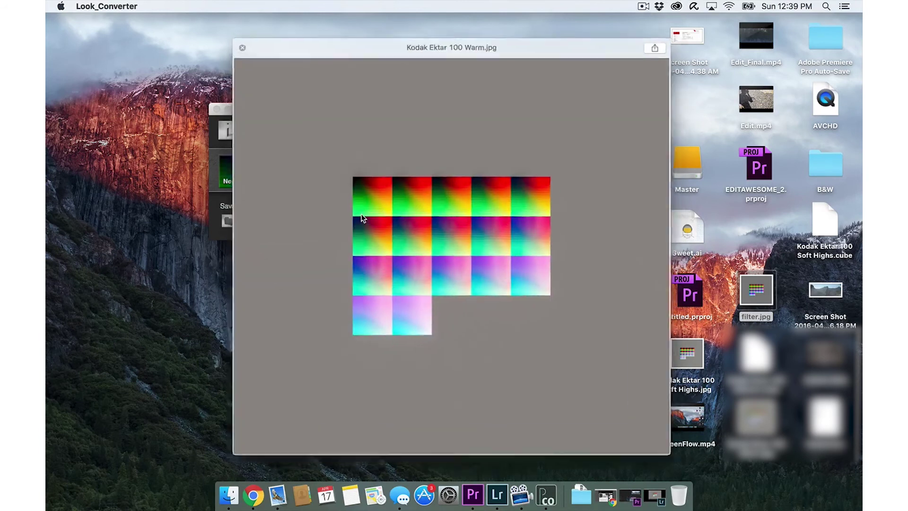
key(space)
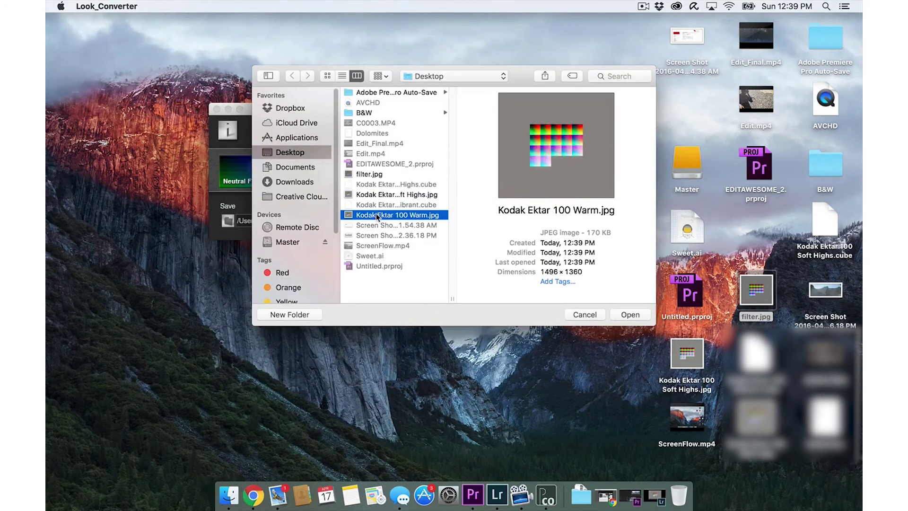
click(630, 314)
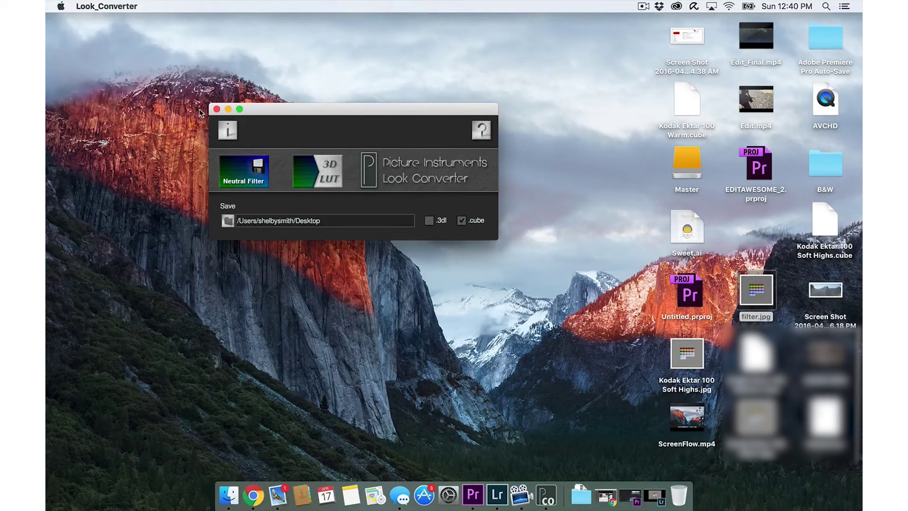
Close Look Converter, confirm the 118 KB Kodak Ektar 100 Warm.cube on the Desktop, and restore Premiere Pro.
click(216, 108)
click(699, 99)
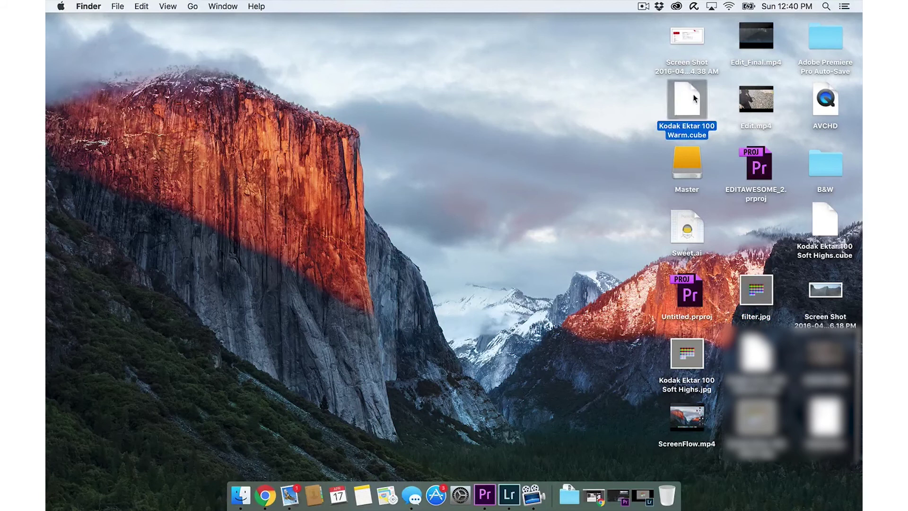
key(space)
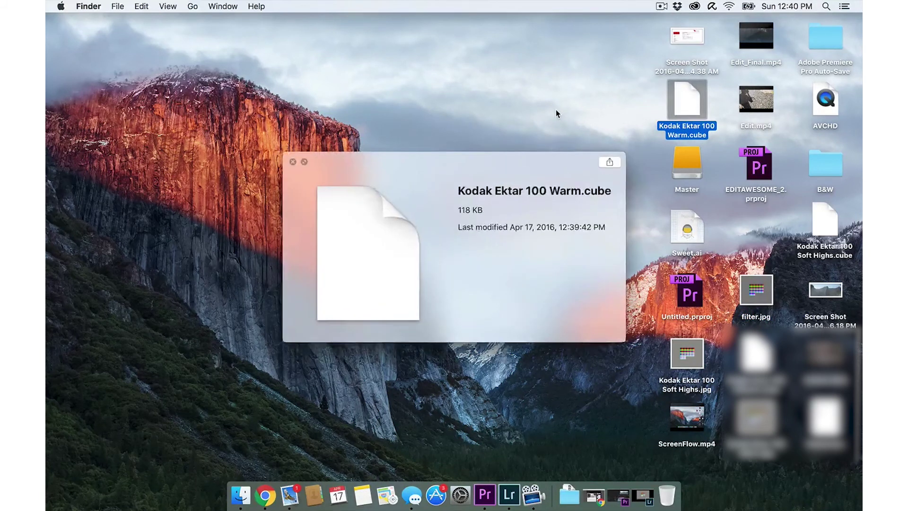
click(292, 162)
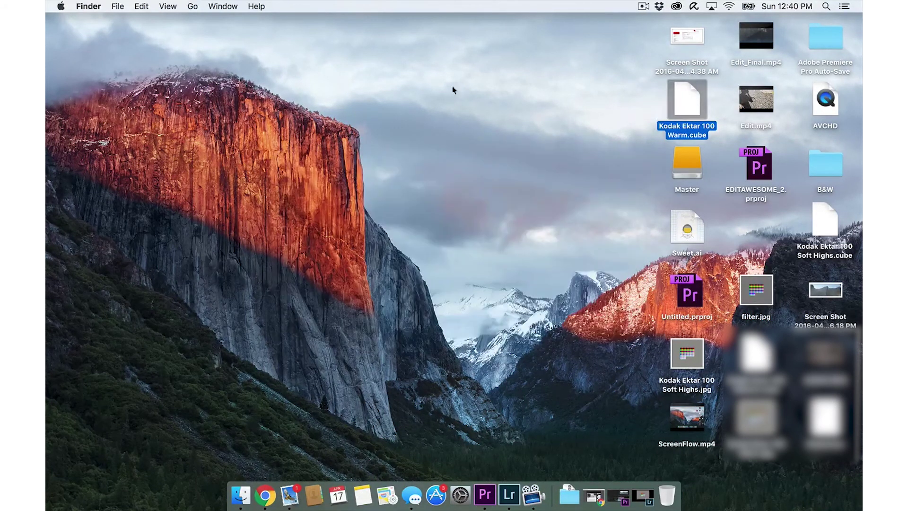
click(453, 88)
click(620, 497)
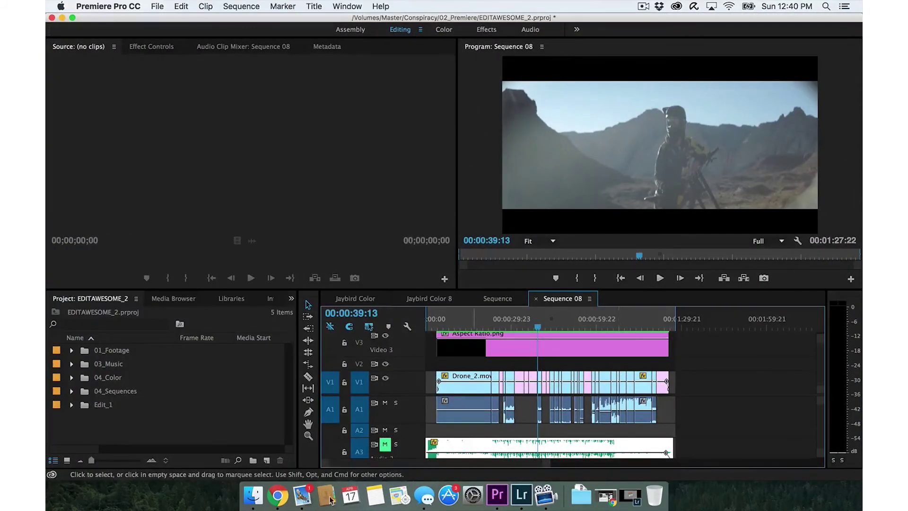
Switch to the Color workspace and load clip 00005.MTS from V1 into Lumetri Color's Basic Correction.
click(444, 30)
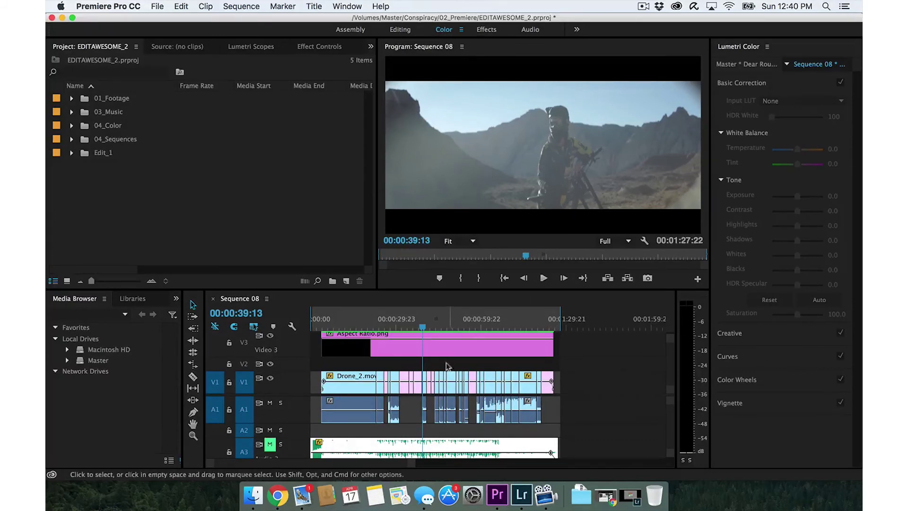
click(425, 389)
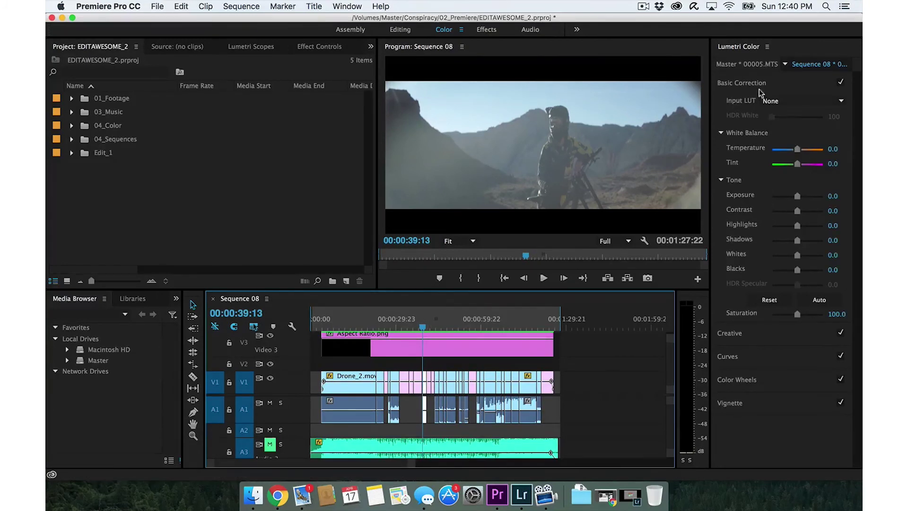
click(748, 339)
click(752, 81)
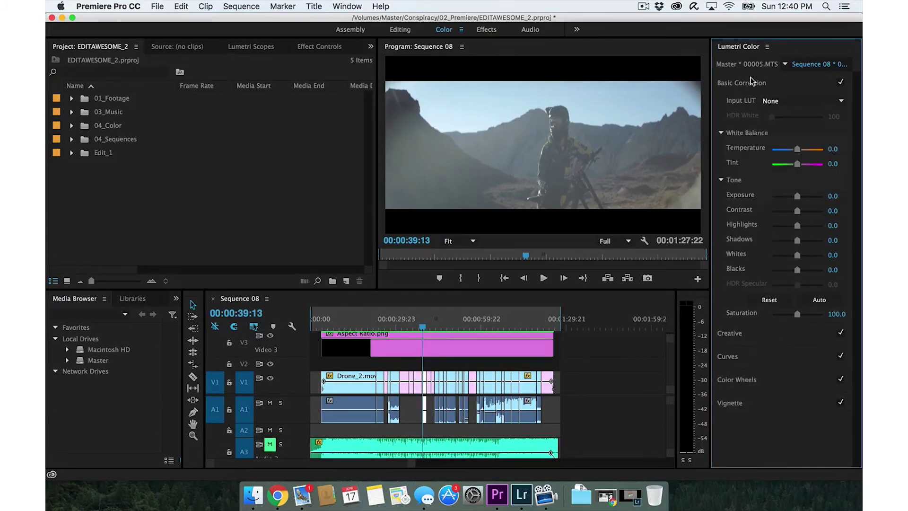
Apply Kodak Ektar 100 Warm.cube from the Desktop as the clip's Lumetri Input LUT.
click(812, 102)
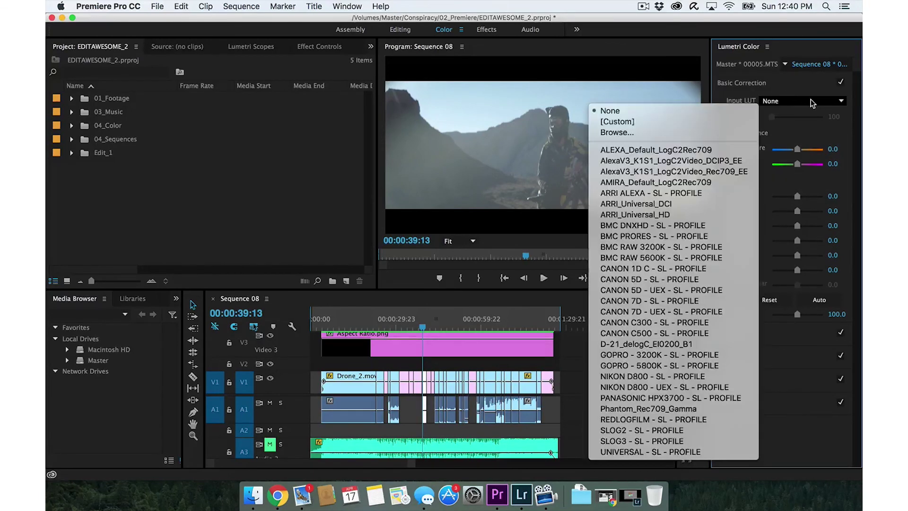
click(617, 133)
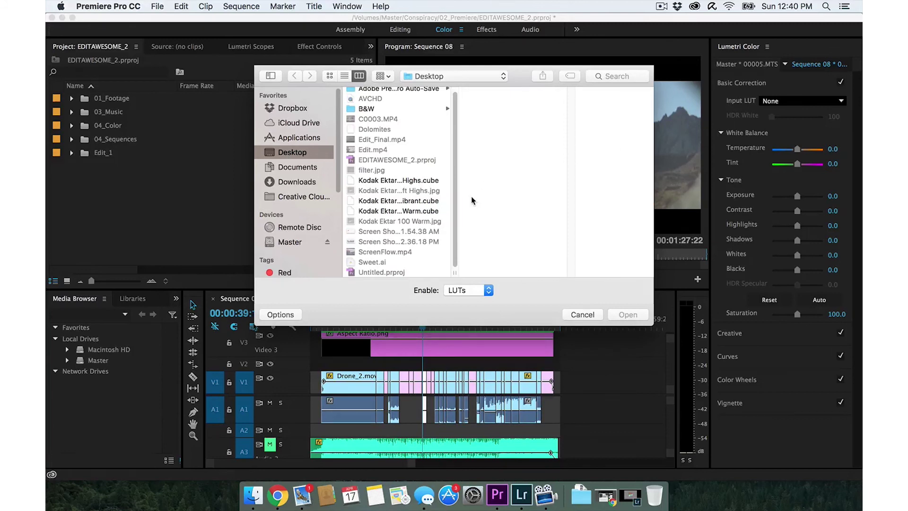
click(370, 211)
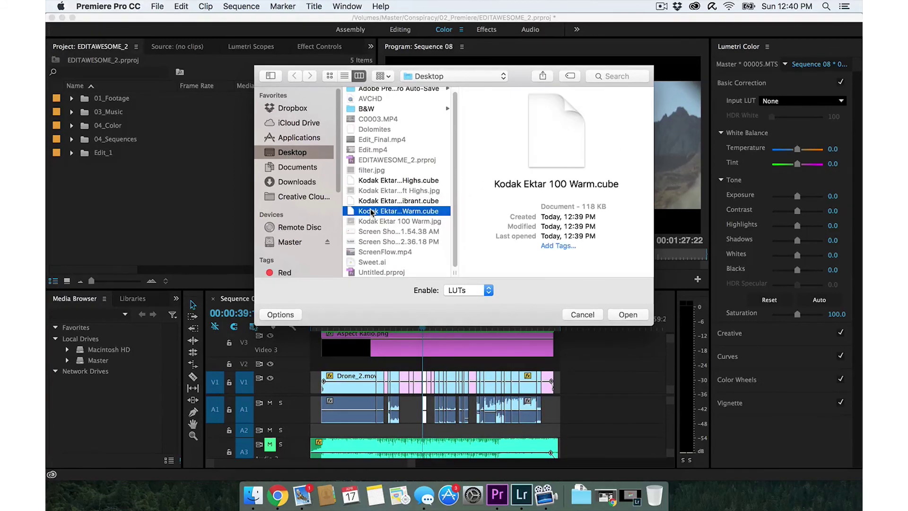
click(628, 315)
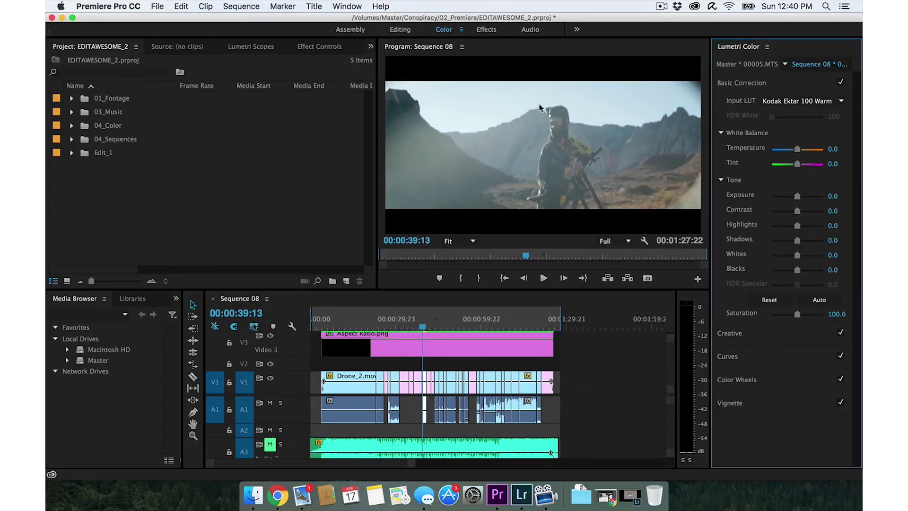
click(842, 84)
click(843, 85)
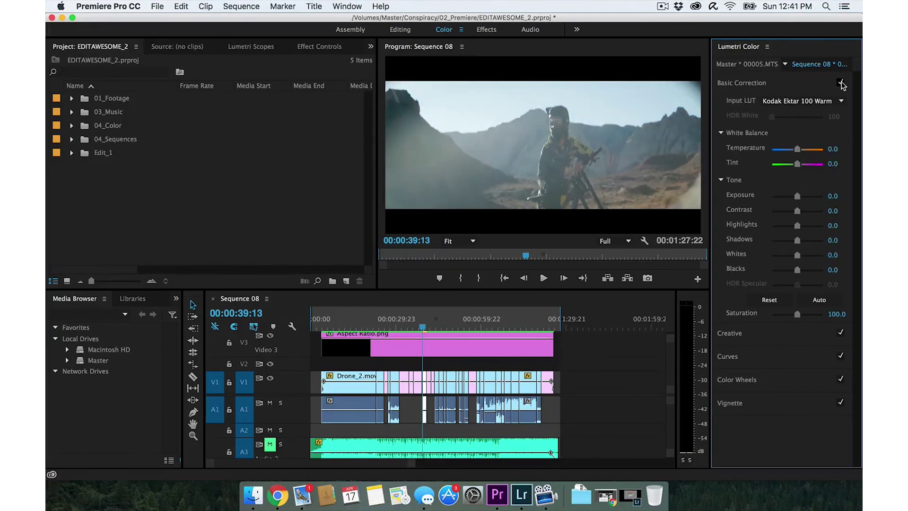
click(843, 84)
click(843, 84)
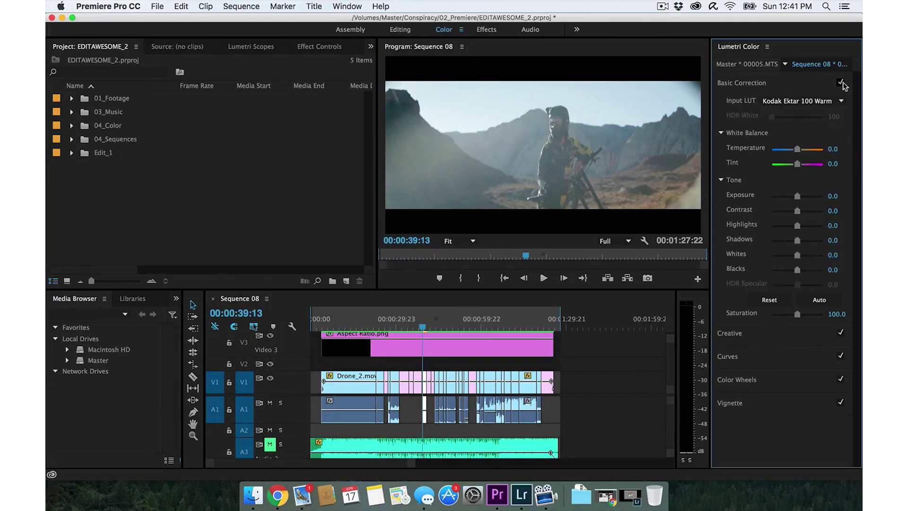